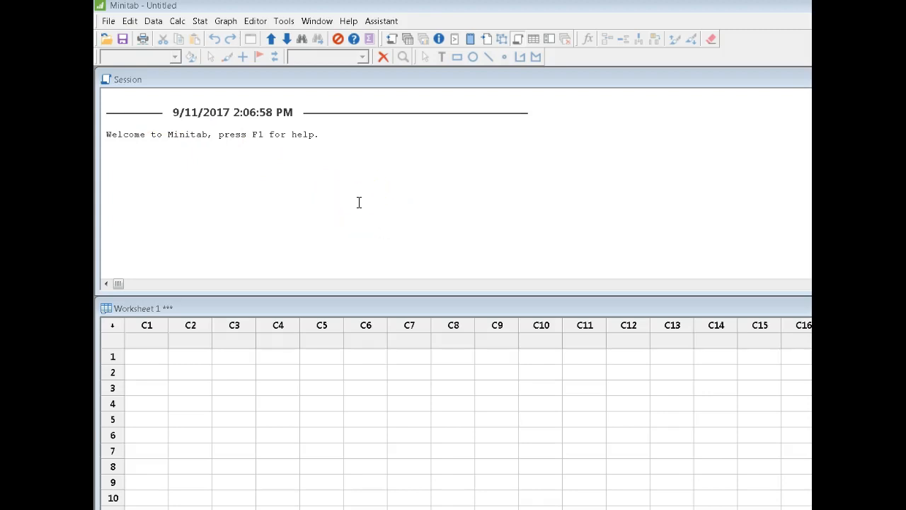
left_click(286, 183)
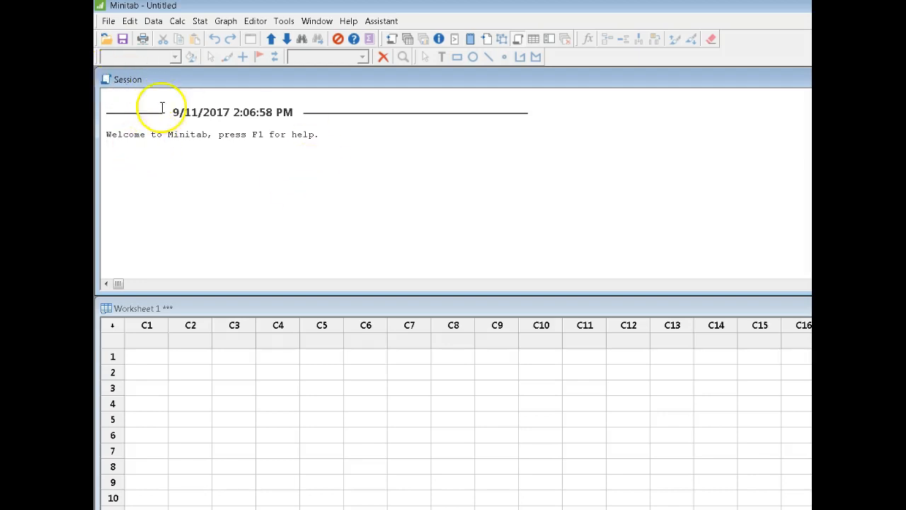
left_click(188, 177)
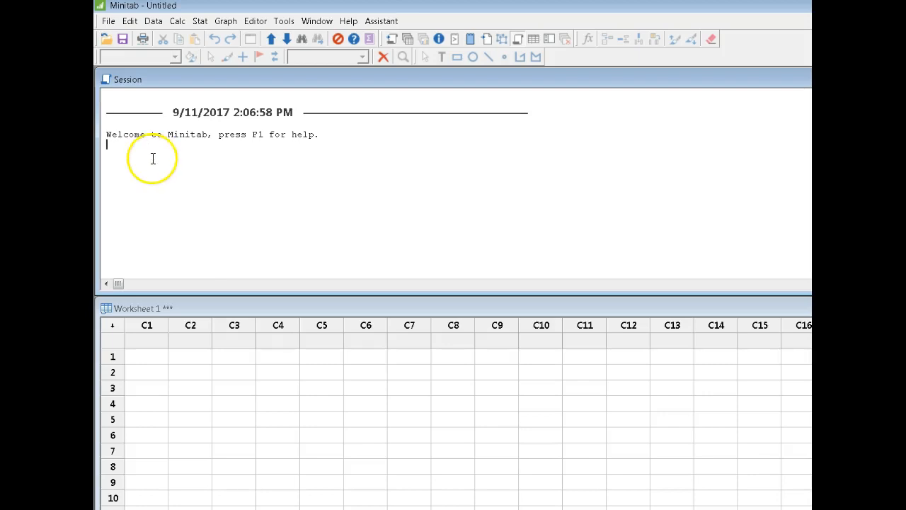
left_click_drag(152, 140, 233, 137)
left_click(202, 184)
left_click(196, 345)
left_click(193, 356)
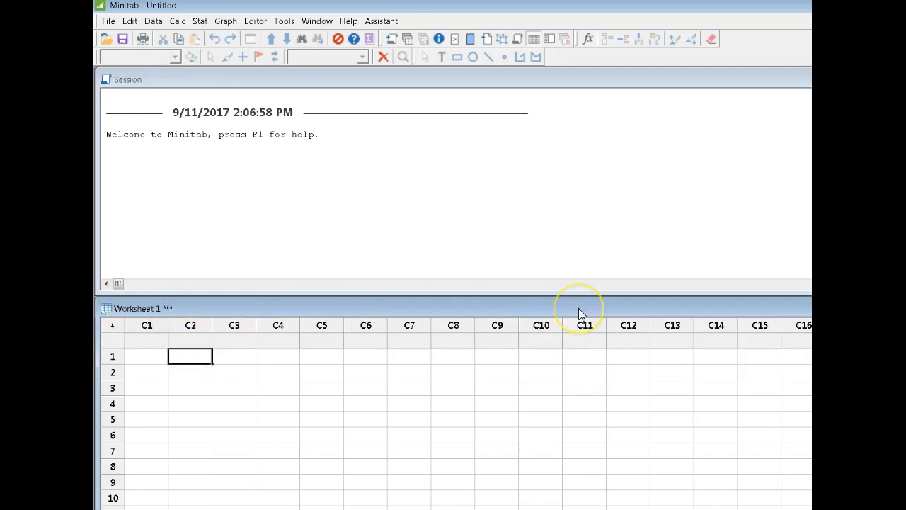
left_click(245, 393)
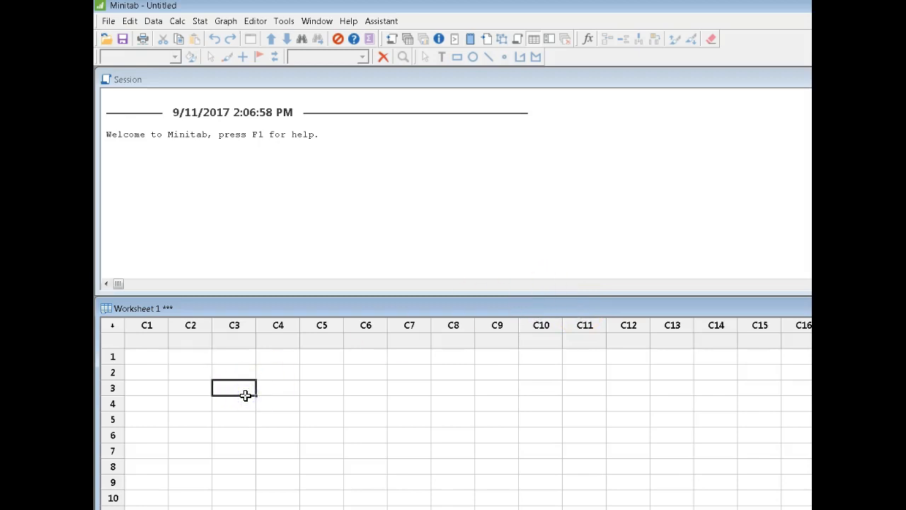
mouse_move(247, 308)
left_mouse_down()
mouse_move(258, 382)
mouse_move(237, 318)
mouse_move(248, 308)
left_mouse_up()
left_click(251, 371)
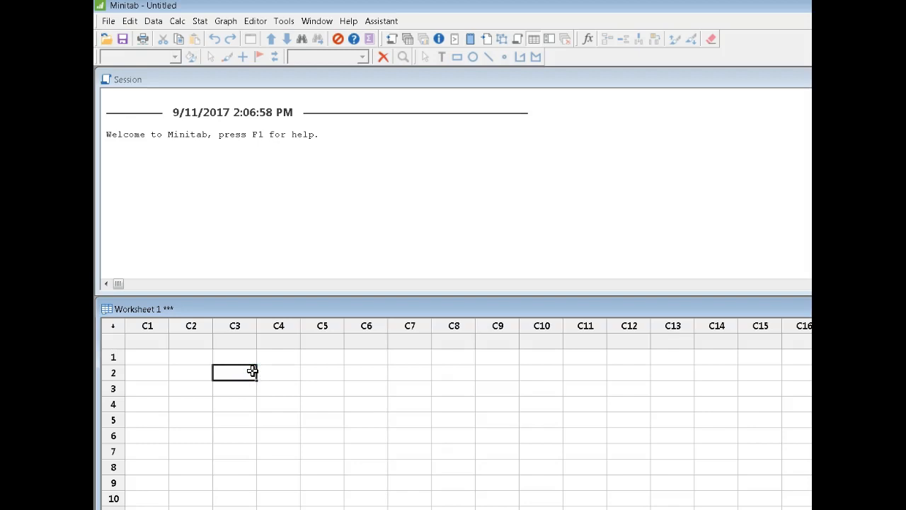
left_click(157, 339)
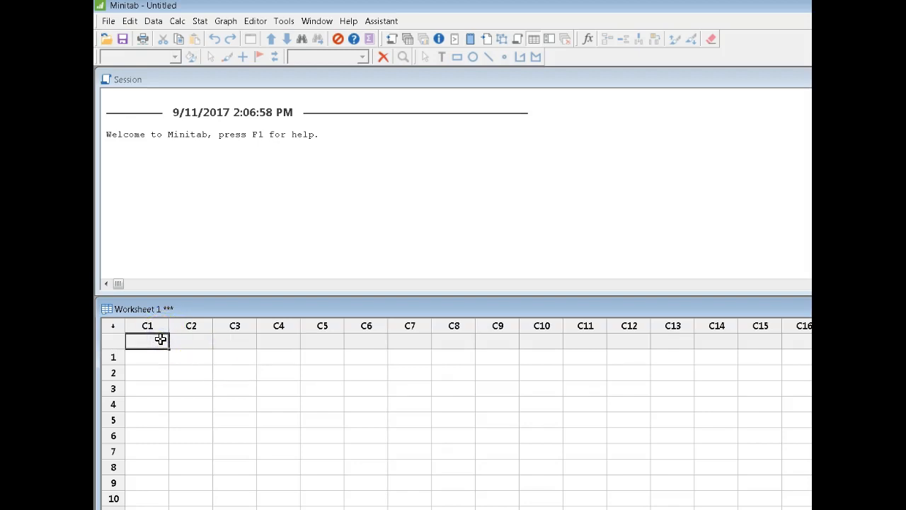
left_click(154, 455)
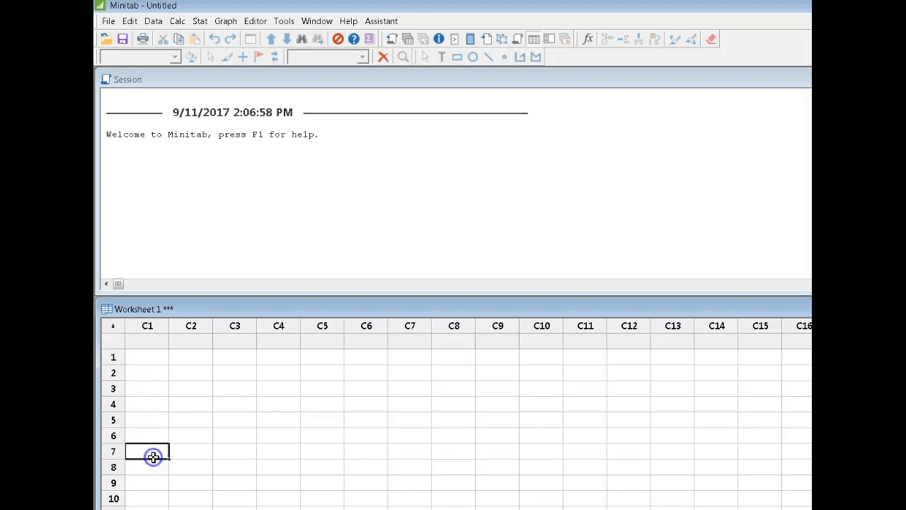
Step: Name column C1 of the worksheet Iron
left_click(156, 343)
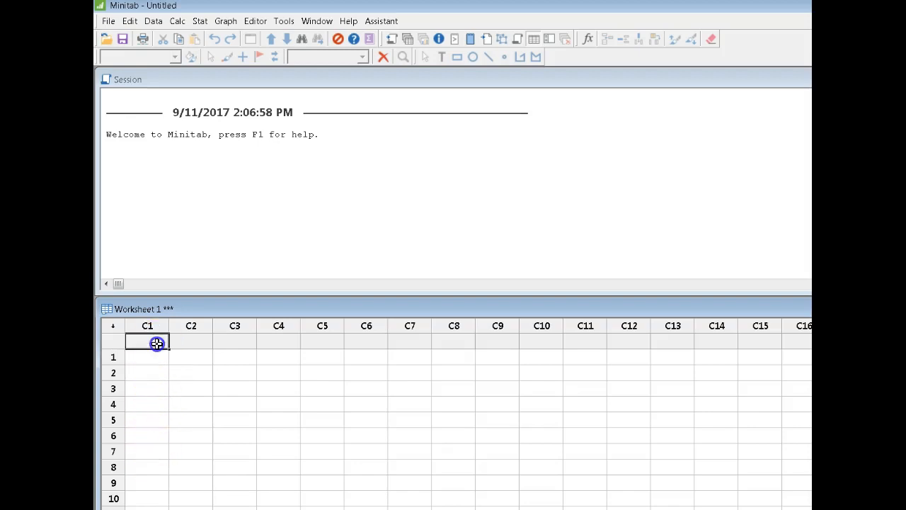
left_click(234, 379)
left_click(165, 341)
type("Iron")
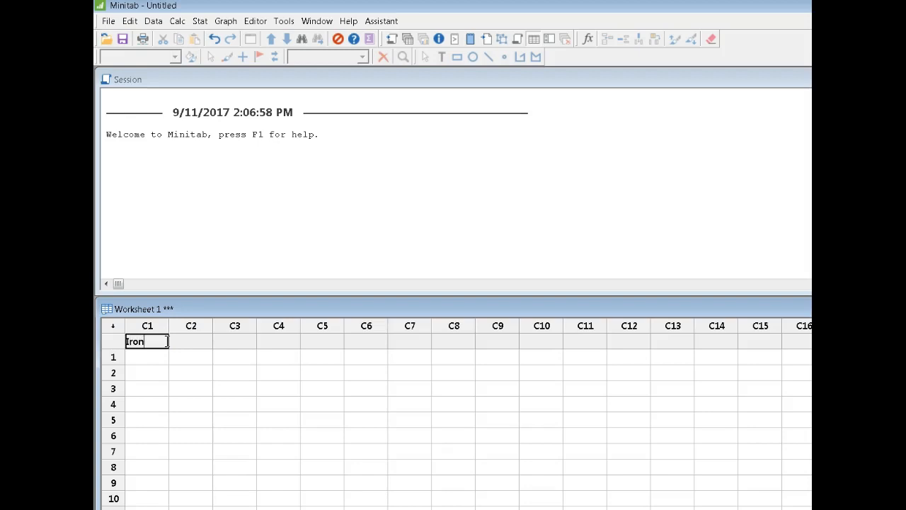
left_click(207, 371)
left_click(156, 347)
Step: Enter 3.45 and 3.671 in rows 1 and 2 of the Iron column
left_click(158, 356)
type("3.45")
key("Return")
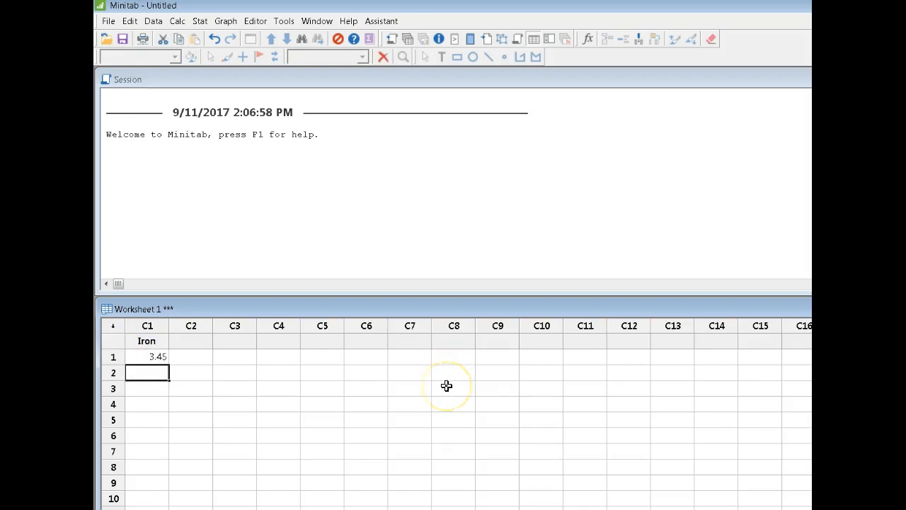
type("3.67")
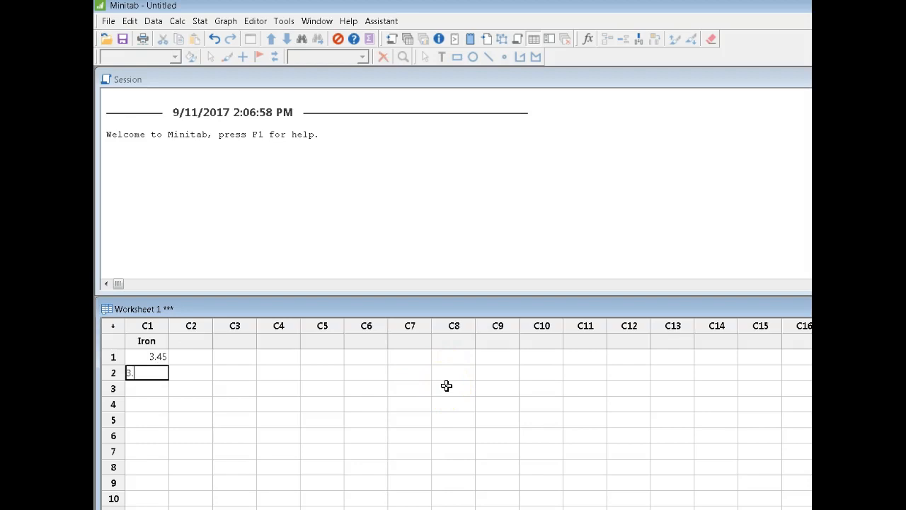
type("1")
key("Return")
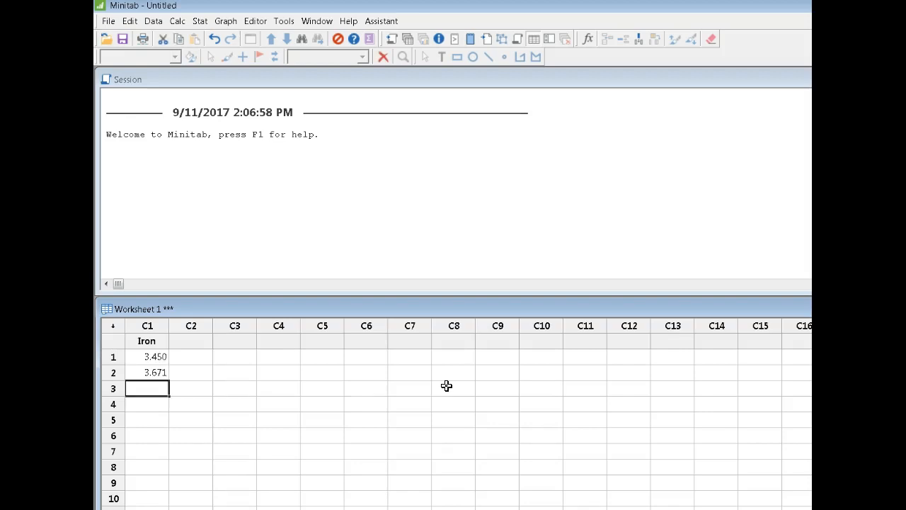
Step: Enter 7.6 in row 3 of the Iron column
left_click(150, 358)
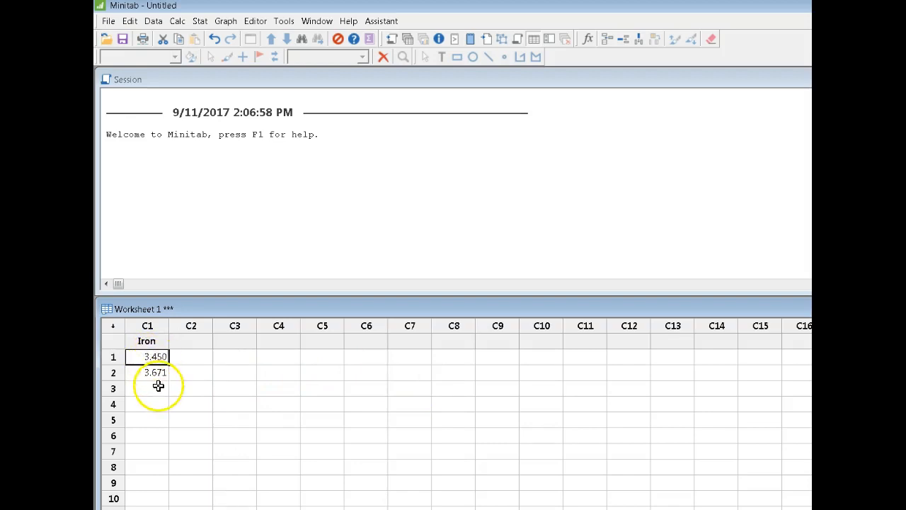
left_click(161, 385)
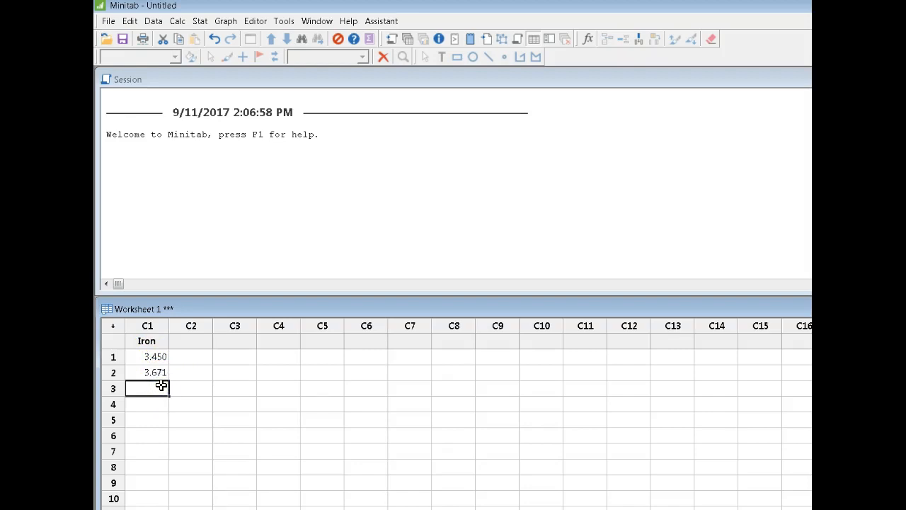
type("7.6")
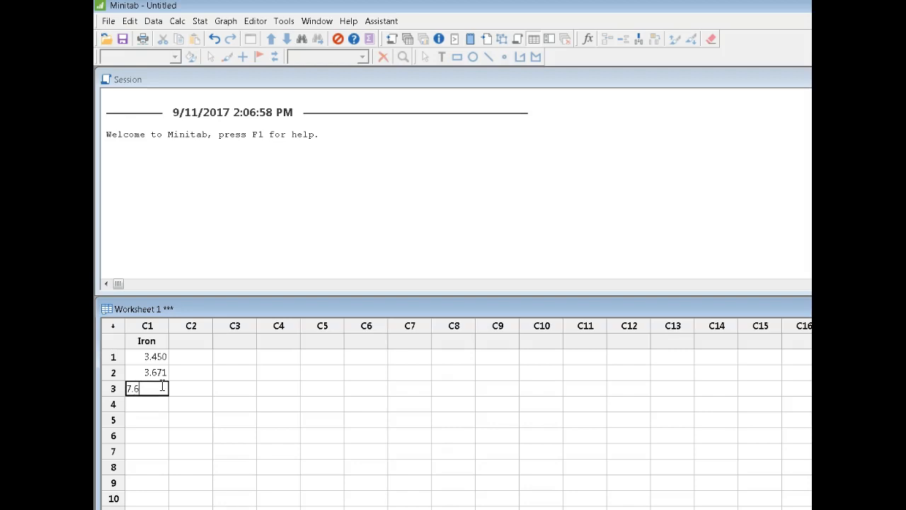
key("Return")
left_click(210, 420)
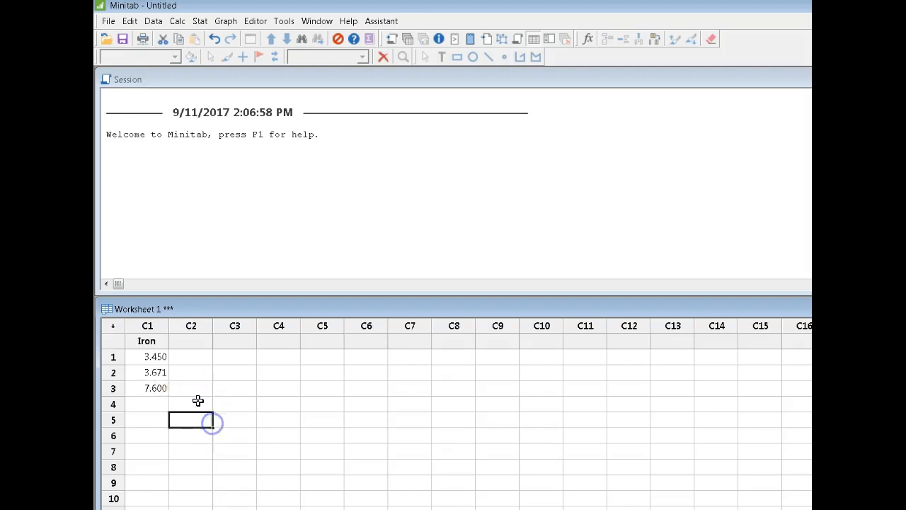
left_click(163, 388)
left_click(241, 405)
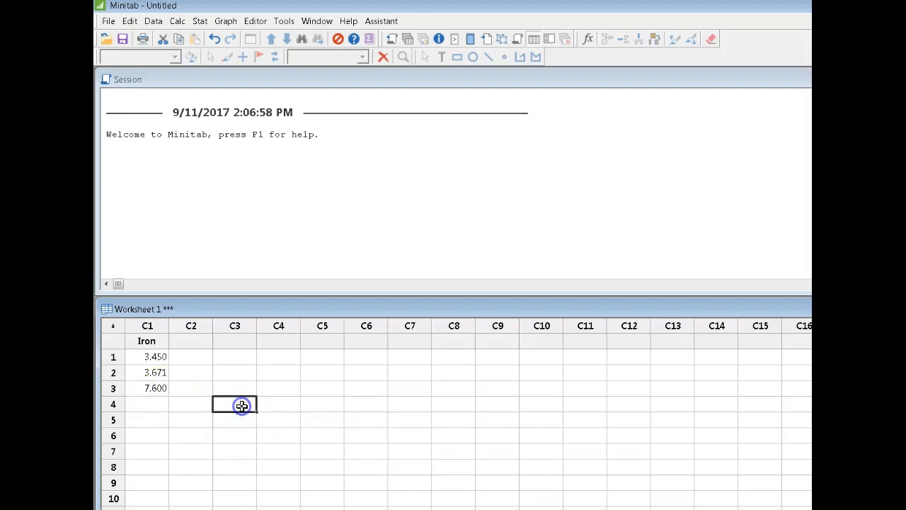
left_click(146, 340)
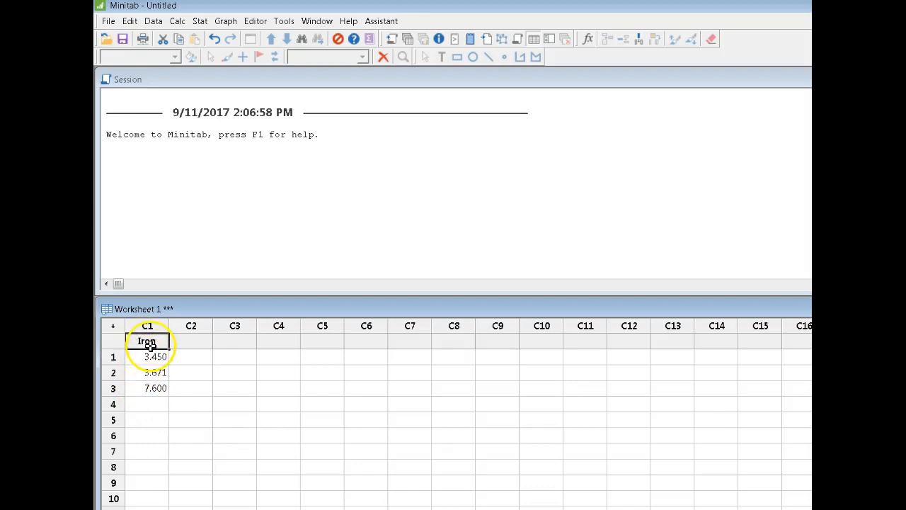
left_click(159, 400)
left_click_drag(146, 340, 136, 391)
left_click(142, 425)
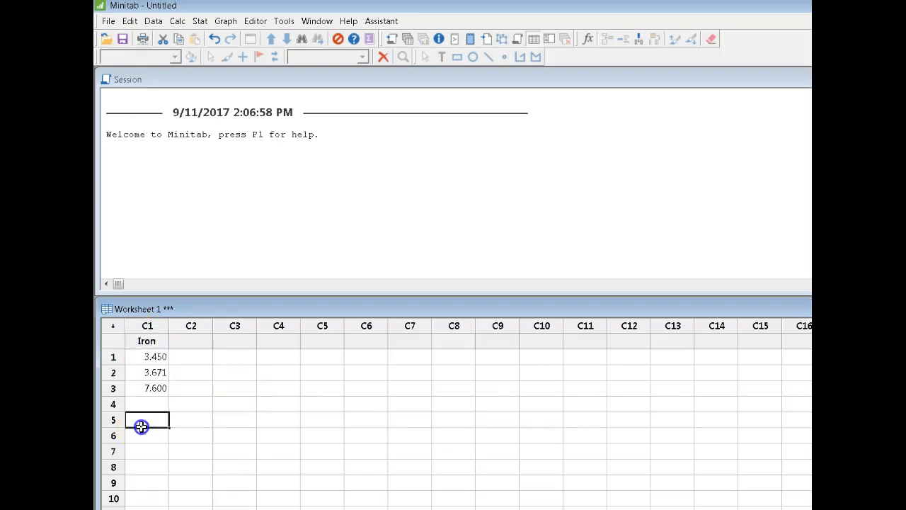
left_click(145, 387)
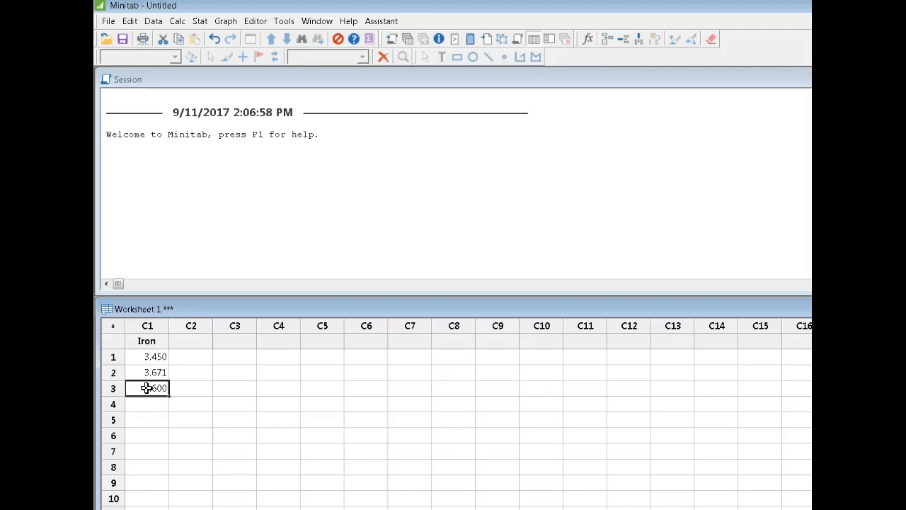
Step: Name column C2 of the worksheet IceCream
left_click(204, 343)
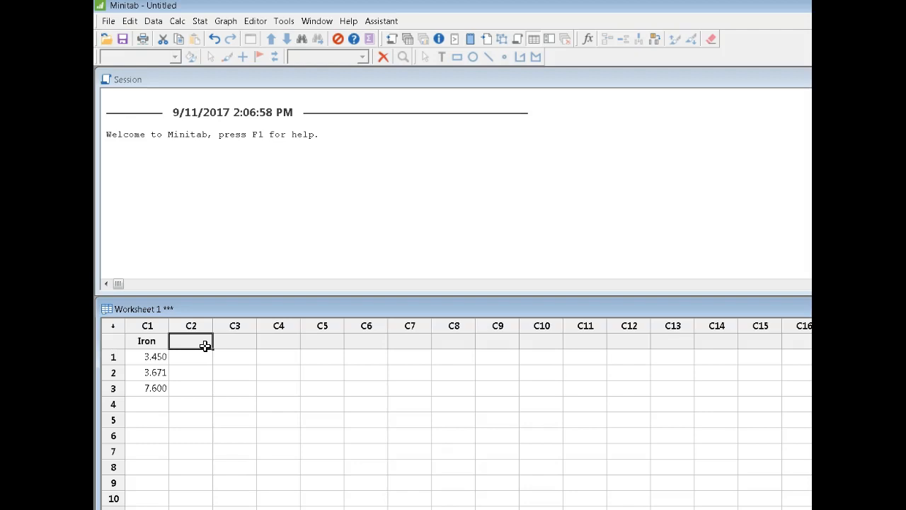
type("Ice")
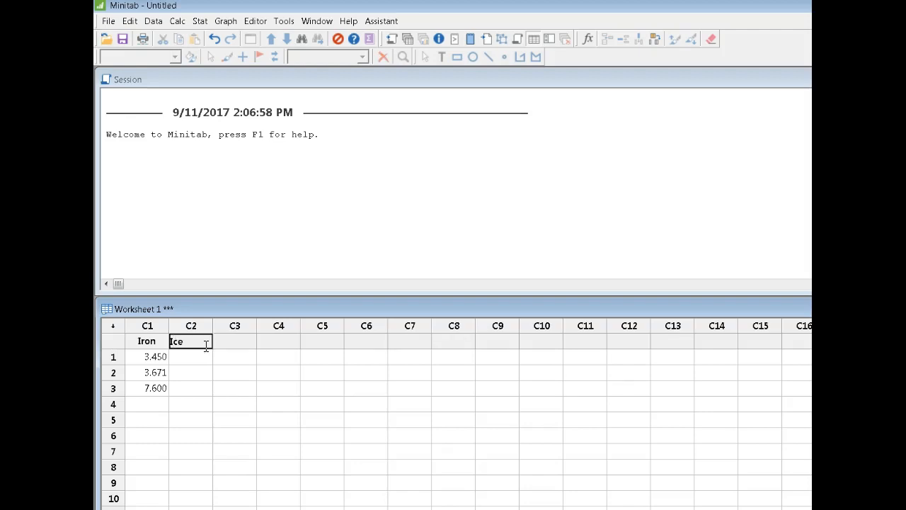
type("Care")
key("BackSpace")
key("BackSpace")
key("BackSpace")
type("eam")
left_click(189, 344)
type("r")
Step: Enter Vanilla and Chocolate in rows 1 and 2 of the IceCream column
left_click(195, 360)
type("Vanilla")
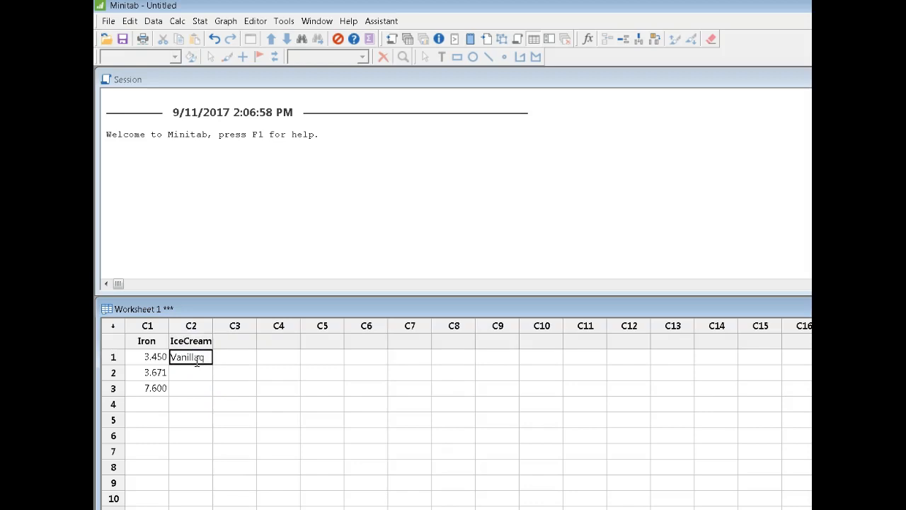
key("Return")
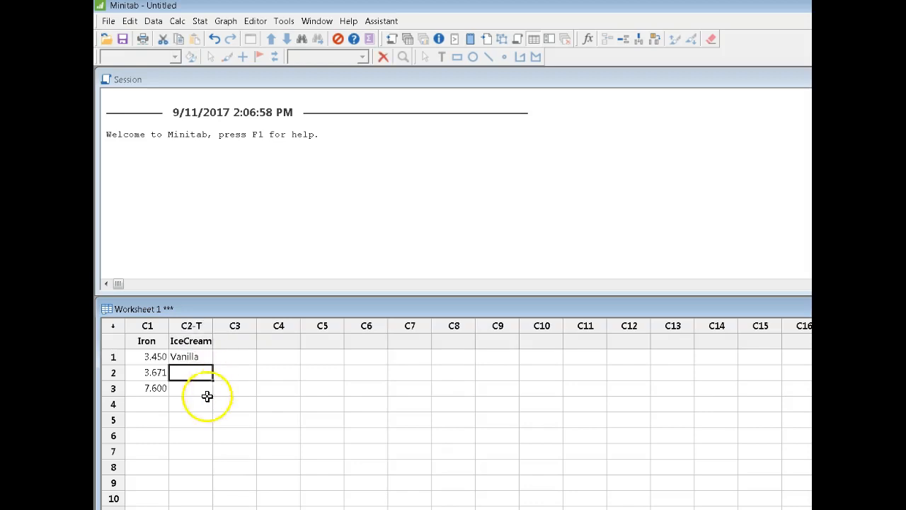
left_click(191, 326)
left_click(191, 370)
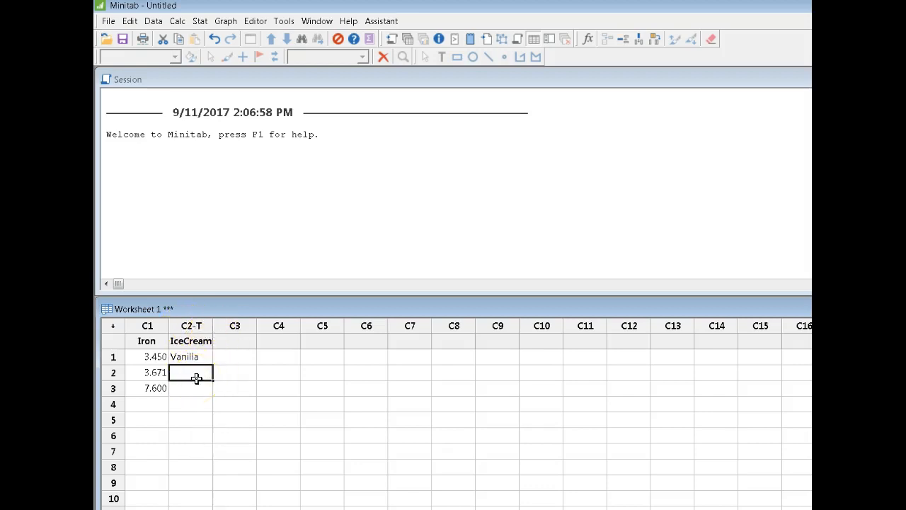
type("Chocolate")
left_click(193, 398)
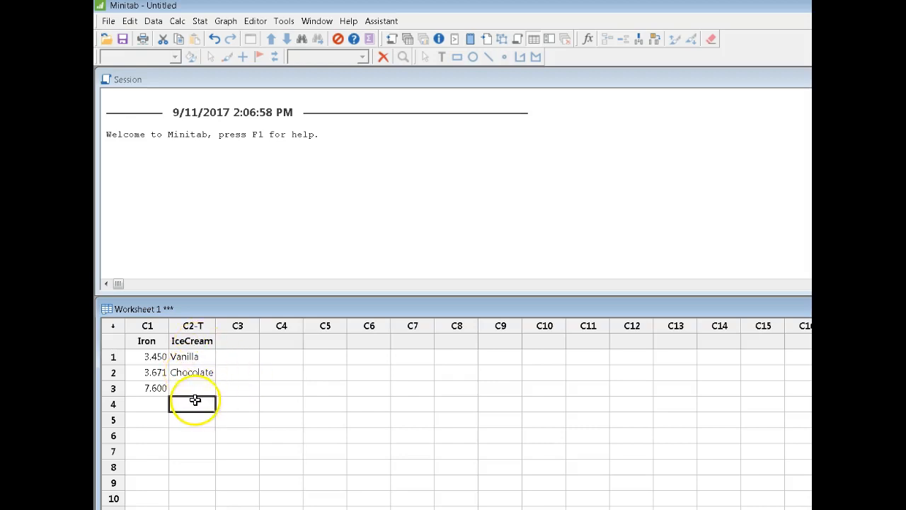
Step: Name column C3 Date and enter the date sep 11 in its first row
left_click(244, 340)
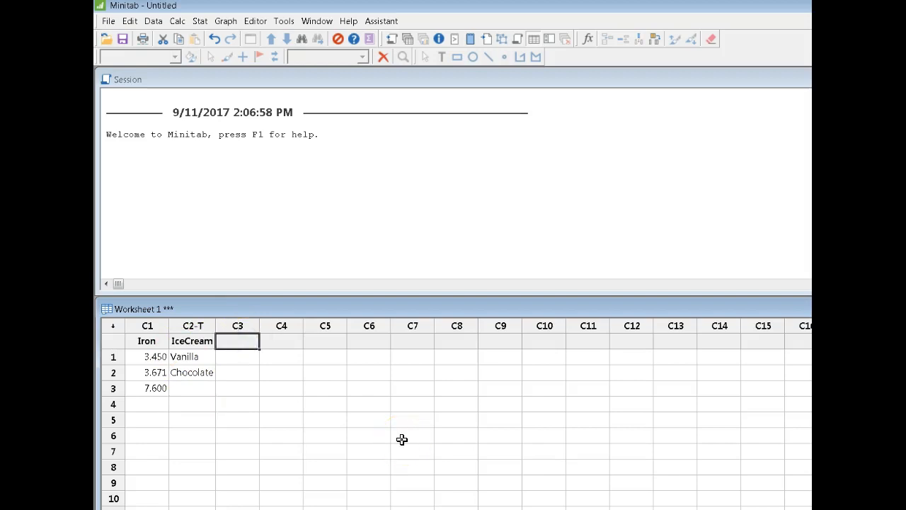
type("Date")
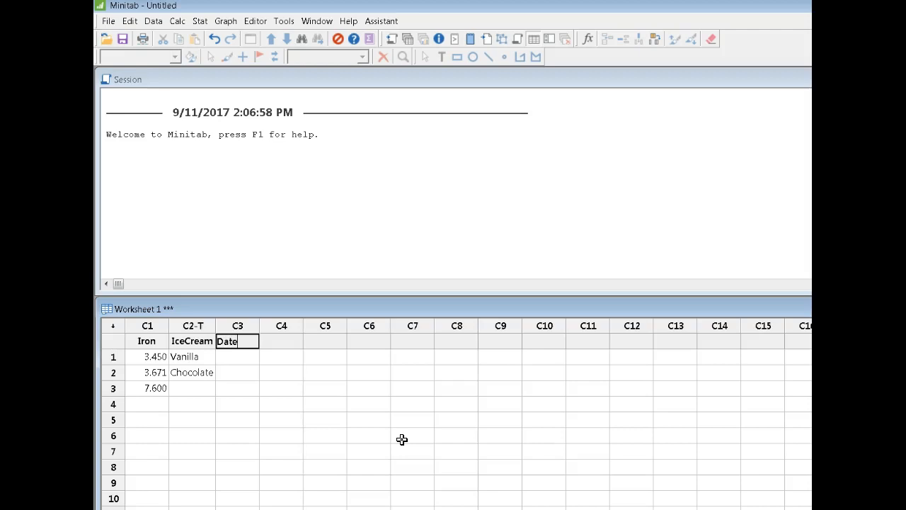
left_click(348, 408)
left_click(238, 356)
type("sep 11")
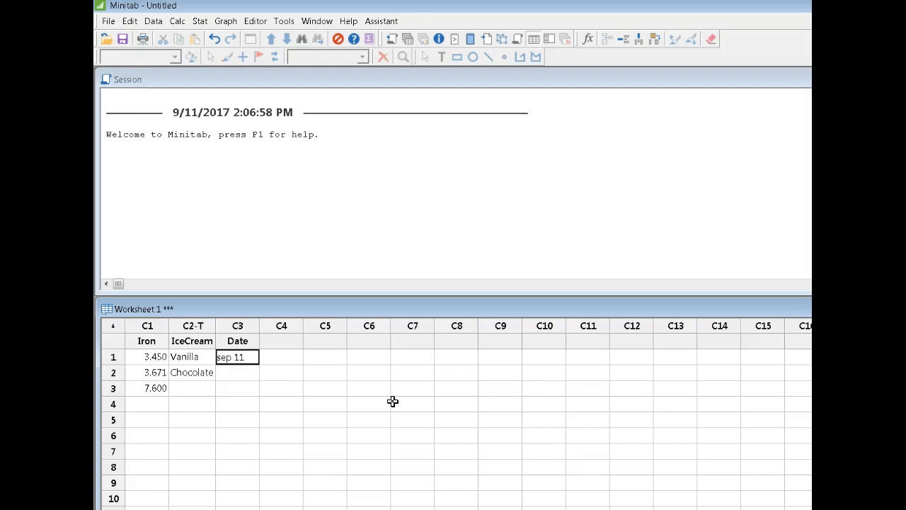
key("Return")
left_click(244, 357)
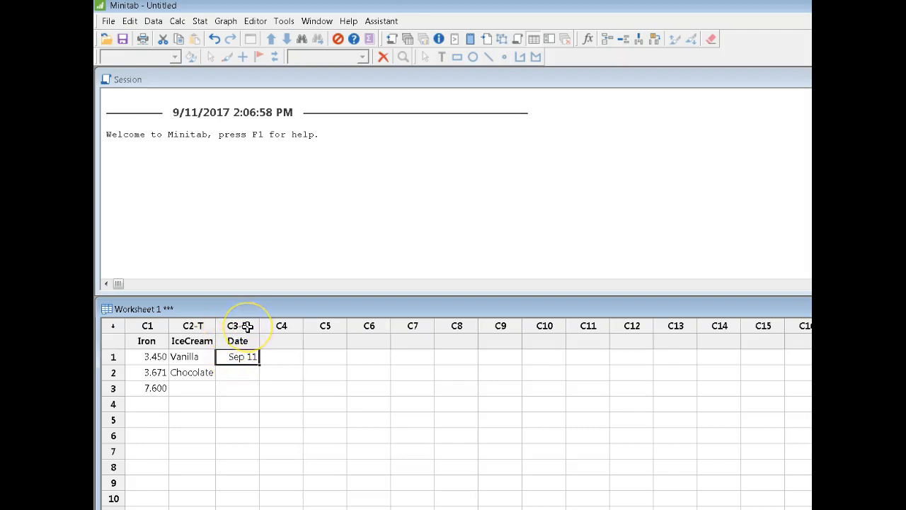
left_click(241, 375)
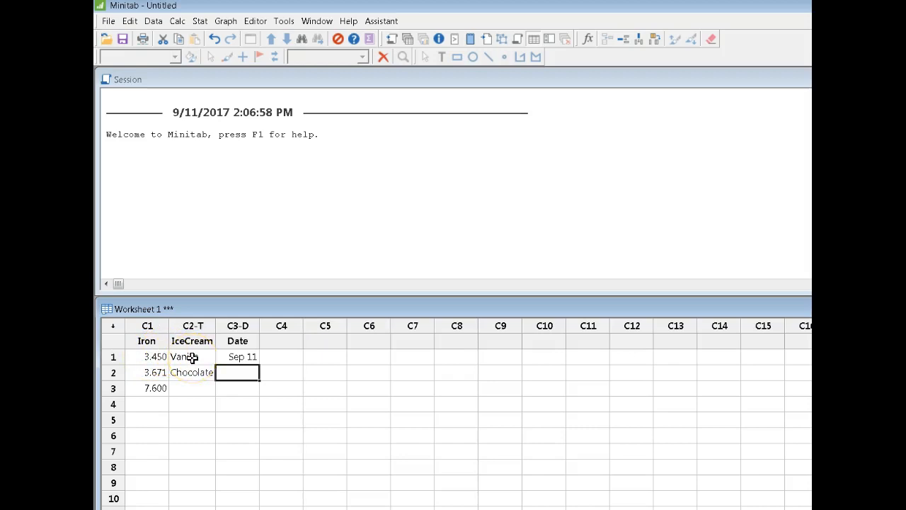
left_click(328, 375)
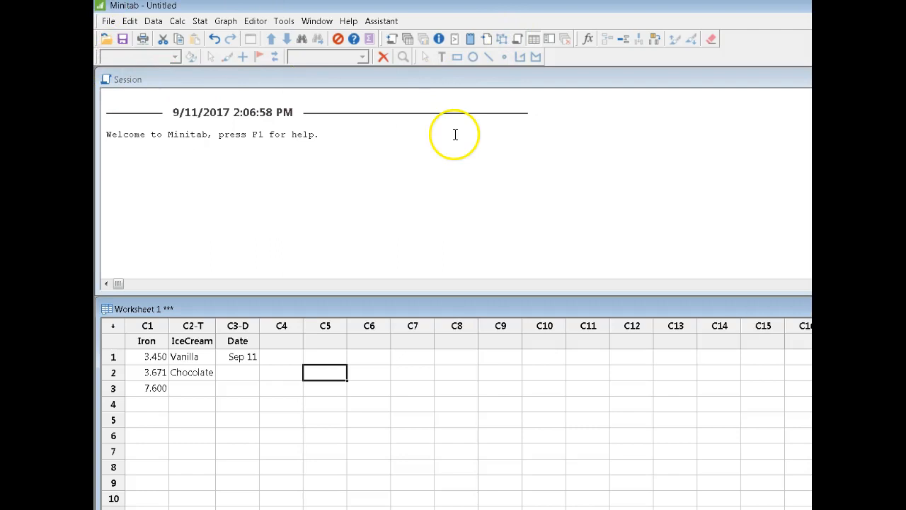
Step: Create a new, empty worksheet in the current project
left_click(108, 21)
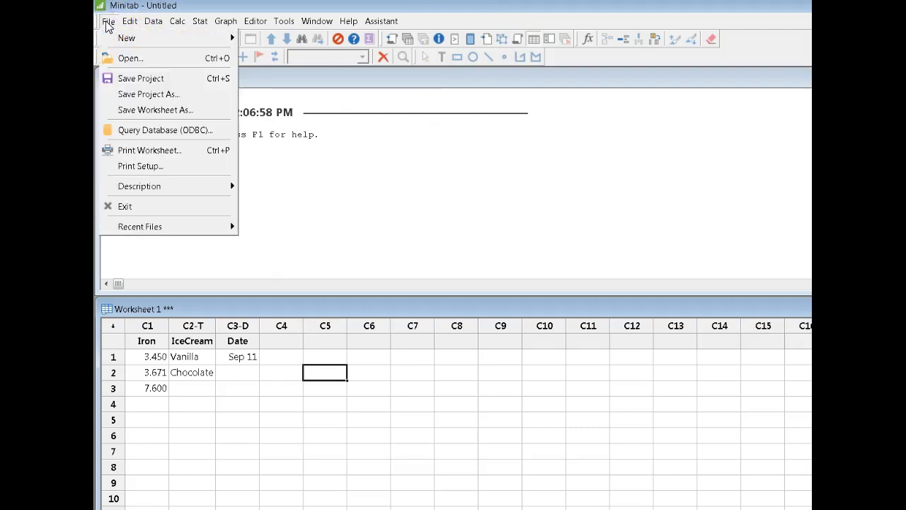
mouse_move(163, 39)
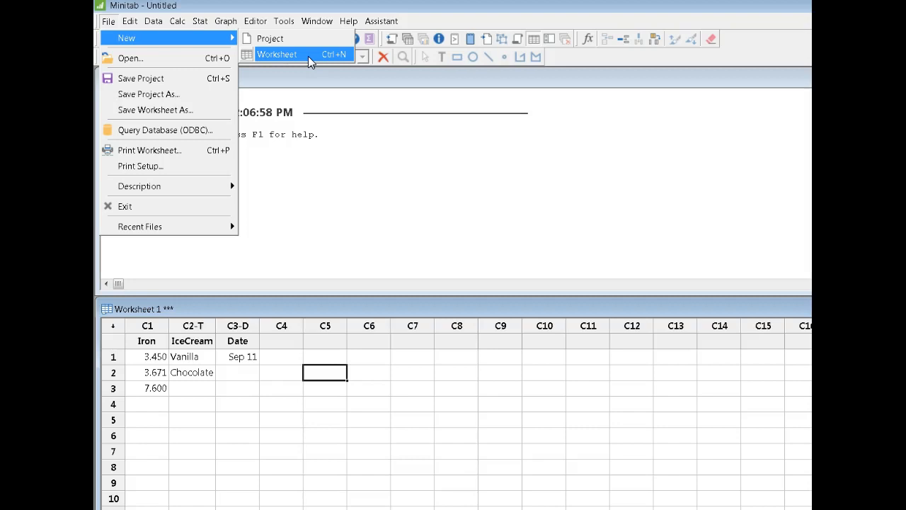
left_click(308, 56)
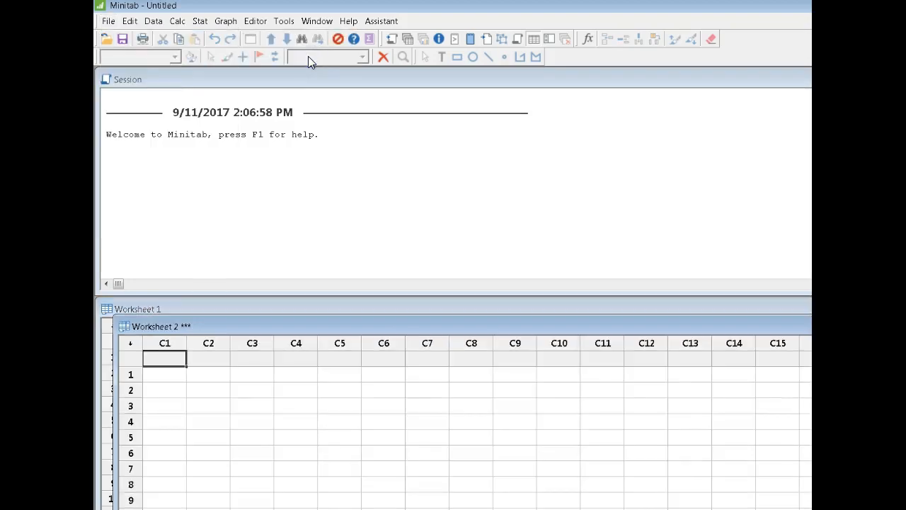
Step: Shift the Worksheet 2 window slightly and bring Worksheet 1 to the front
mouse_move(269, 324)
left_mouse_down()
mouse_move(279, 394)
mouse_move(347, 398)
mouse_move(275, 333)
left_mouse_up()
left_click(262, 422)
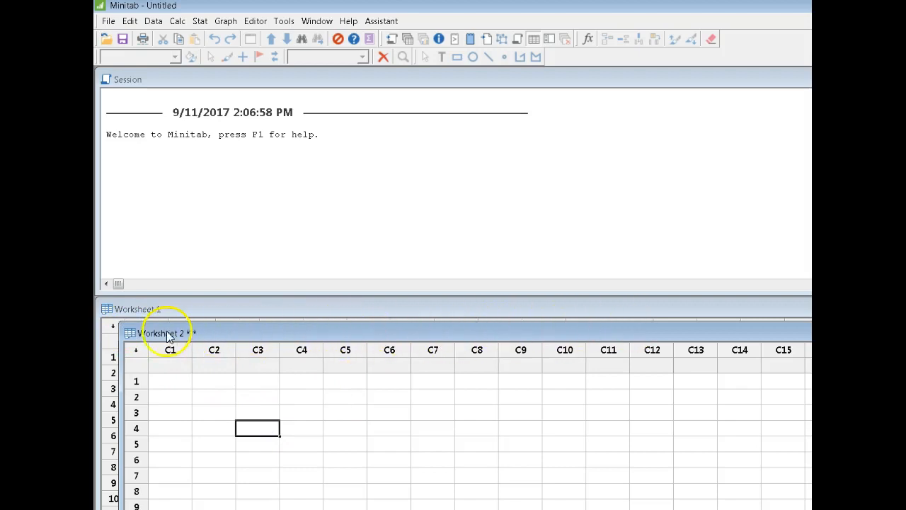
left_click(244, 364)
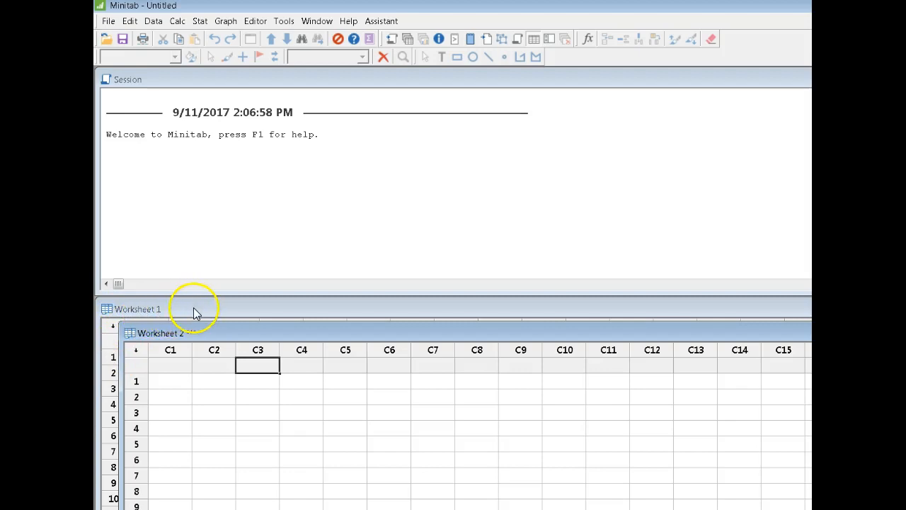
left_click(193, 307)
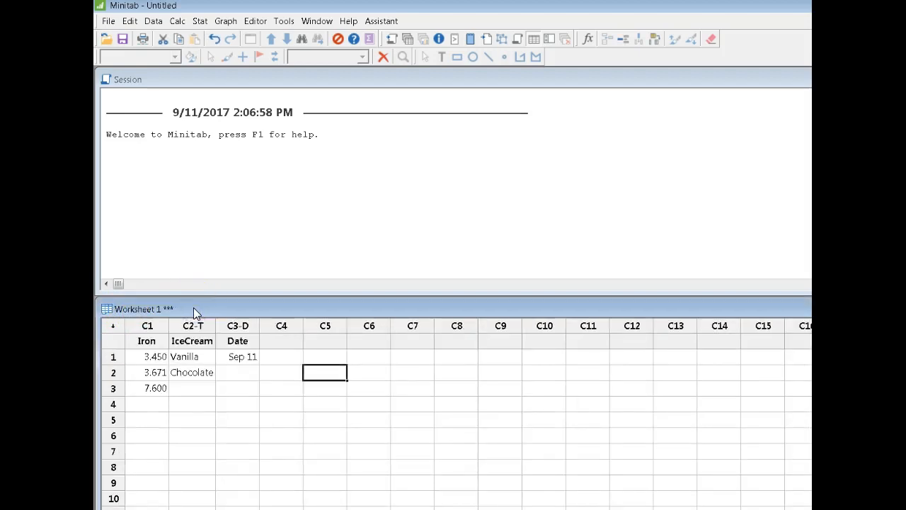
left_click(309, 418)
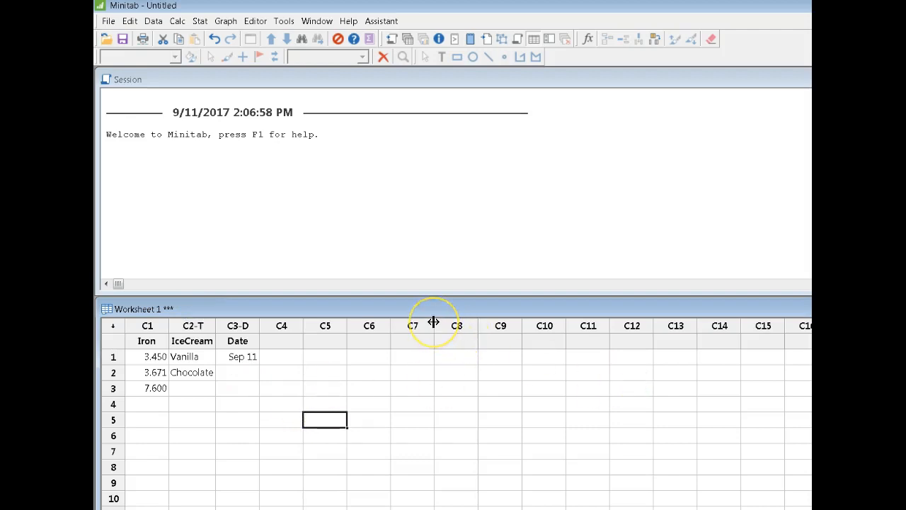
Step: Switch back to Worksheet 2 and move its window up so it covers Worksheet 1
left_click(316, 22)
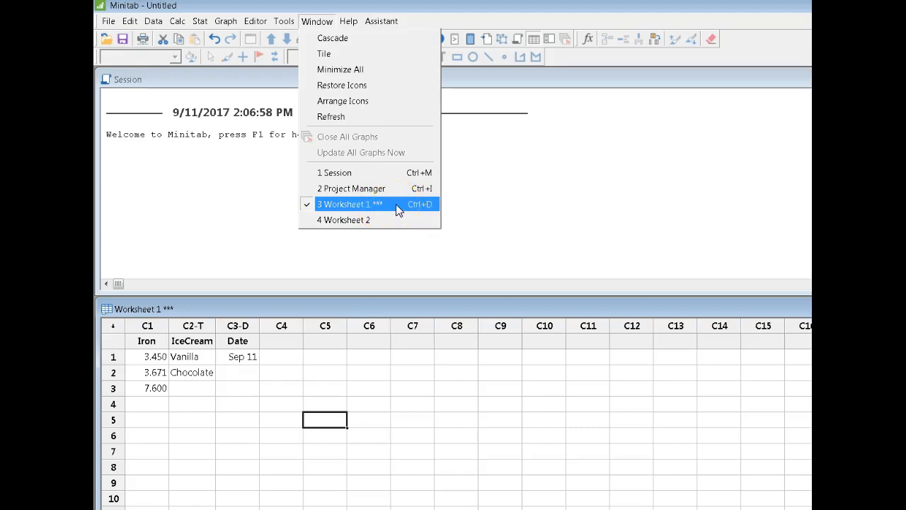
left_click(354, 220)
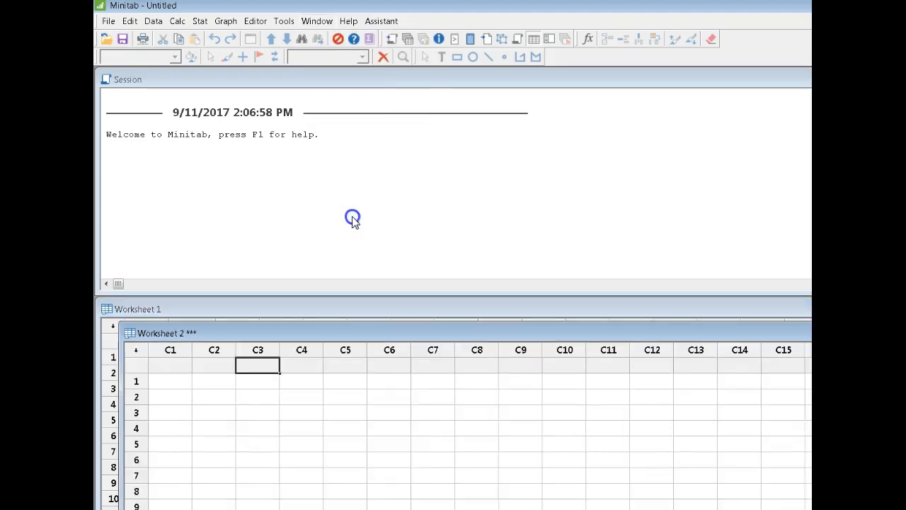
mouse_move(320, 338)
left_mouse_down()
mouse_move(308, 327)
mouse_move(327, 362)
mouse_move(320, 333)
mouse_move(324, 342)
left_mouse_up()
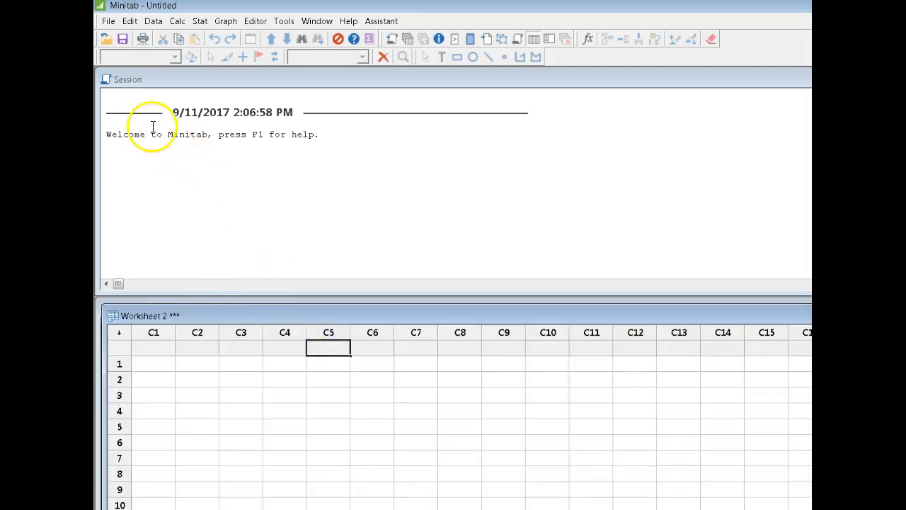
Step: Examine the drives and folders available for opening a Minitab file, and leave without opening one
left_click(108, 21)
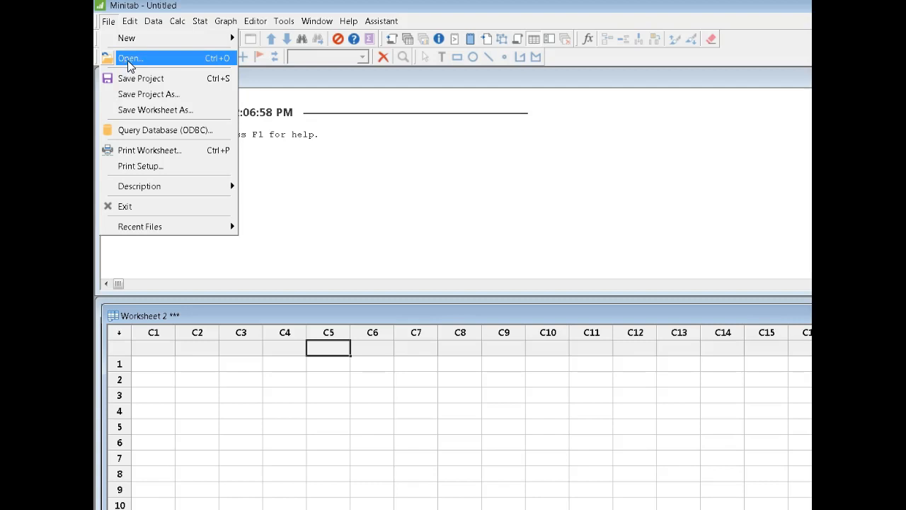
left_click(126, 60)
left_click_drag(546, 119, 304, 105)
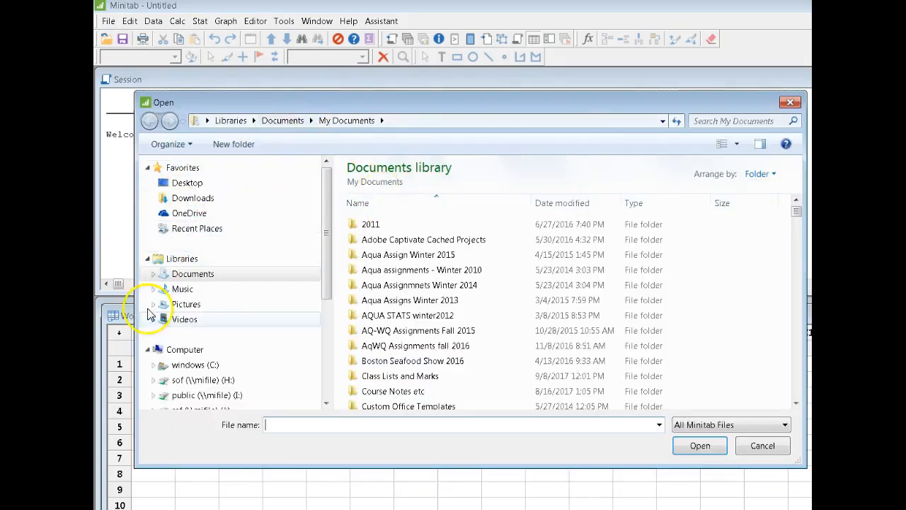
left_click_drag(326, 277, 328, 357)
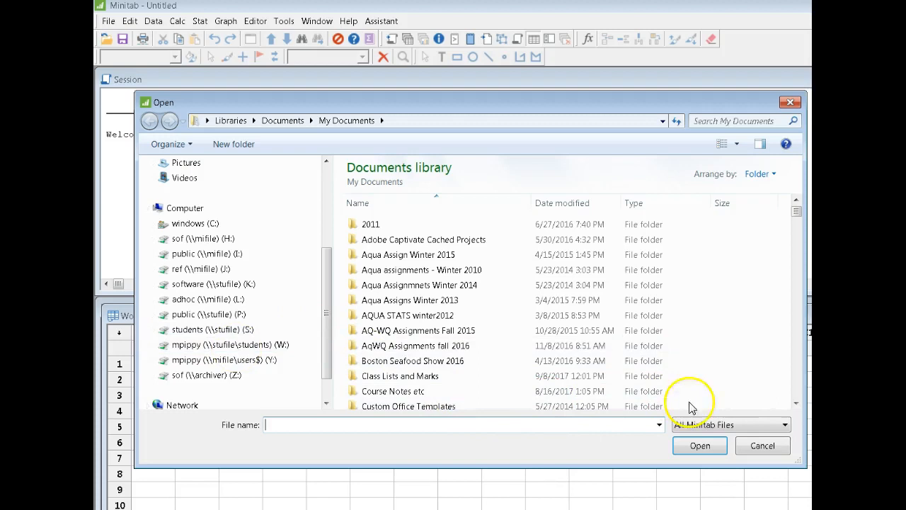
left_click(751, 446)
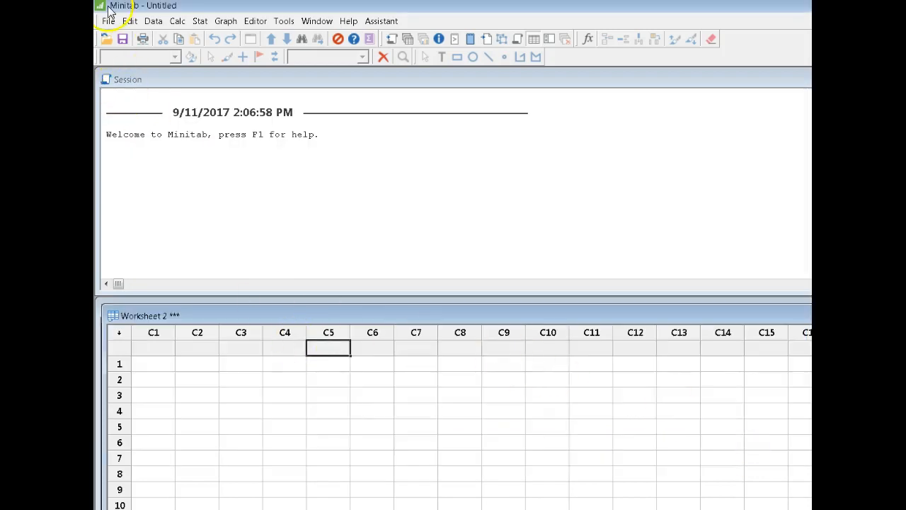
Step: Examine the commands for saving the whole project and for saving only the current worksheet
left_click(109, 20)
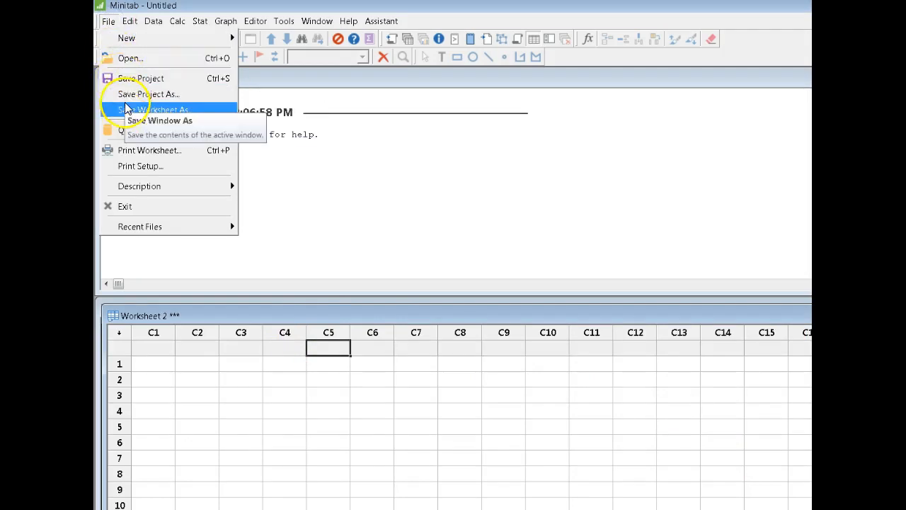
left_click(178, 85)
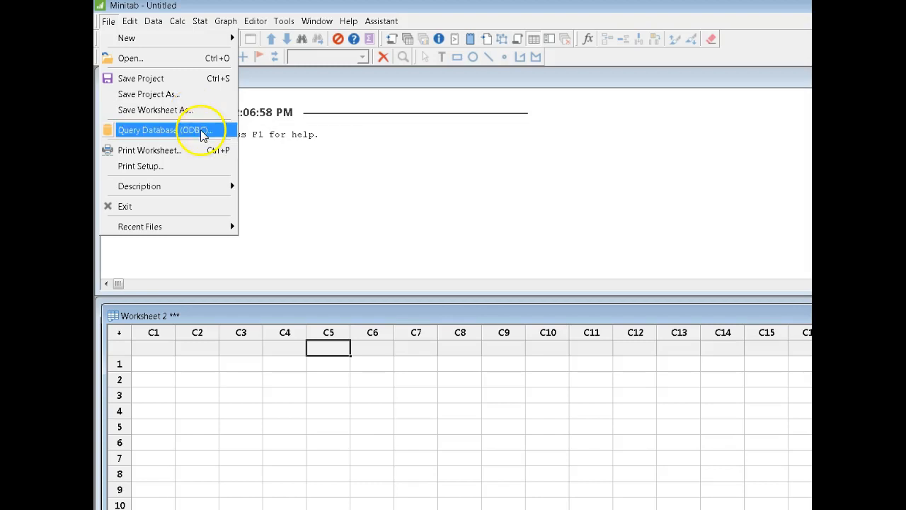
left_click(270, 374)
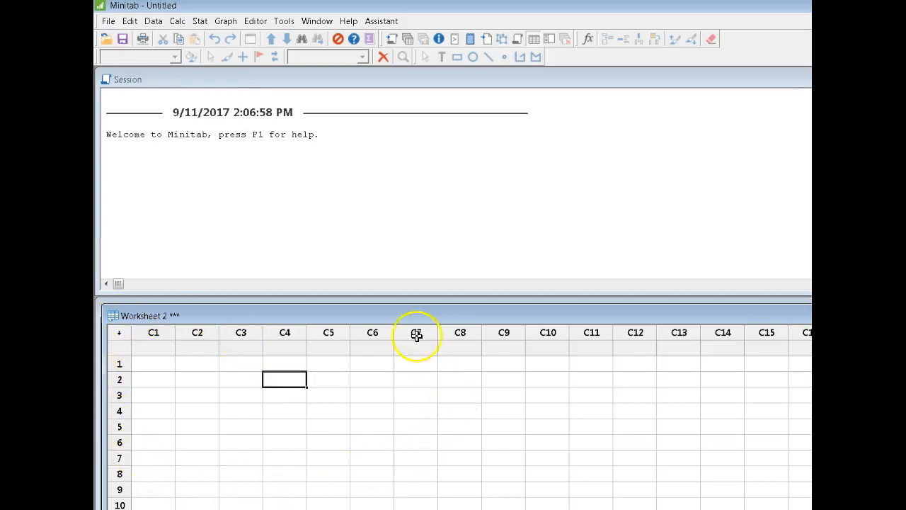
left_click(212, 426)
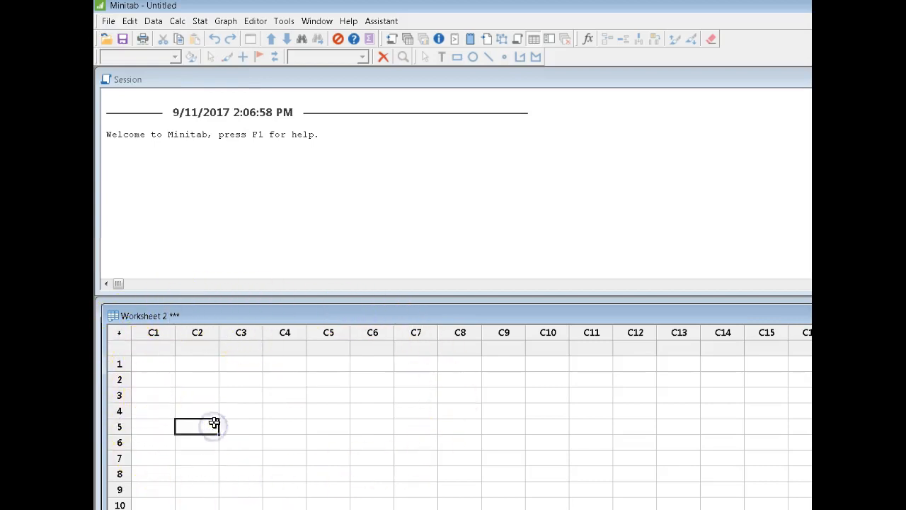
left_click(384, 446)
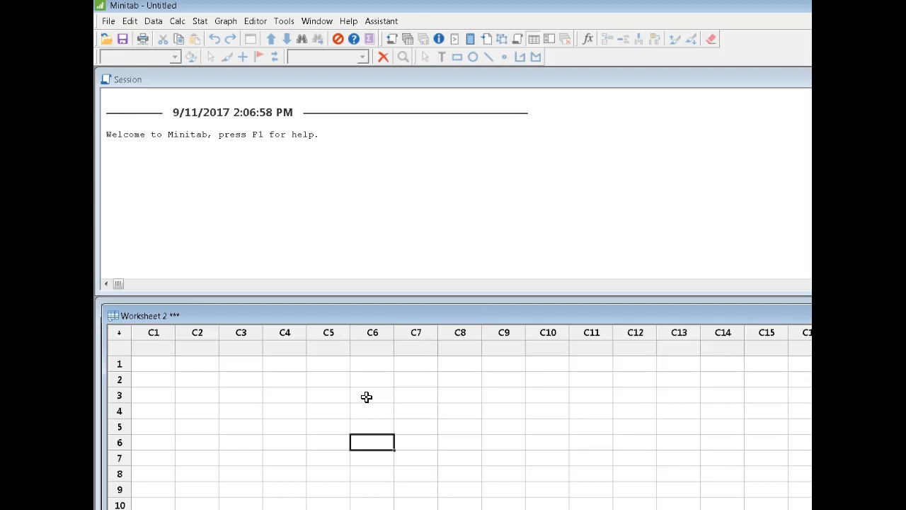
left_click(108, 21)
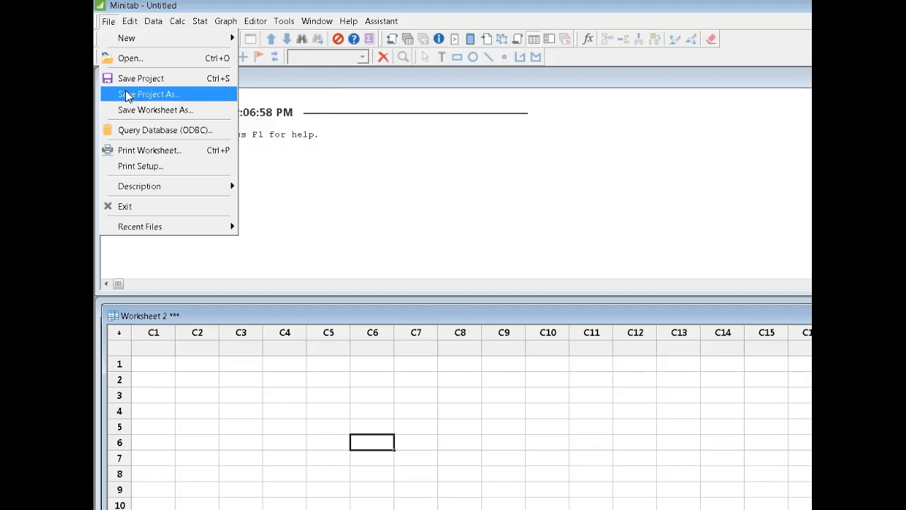
left_click(286, 183)
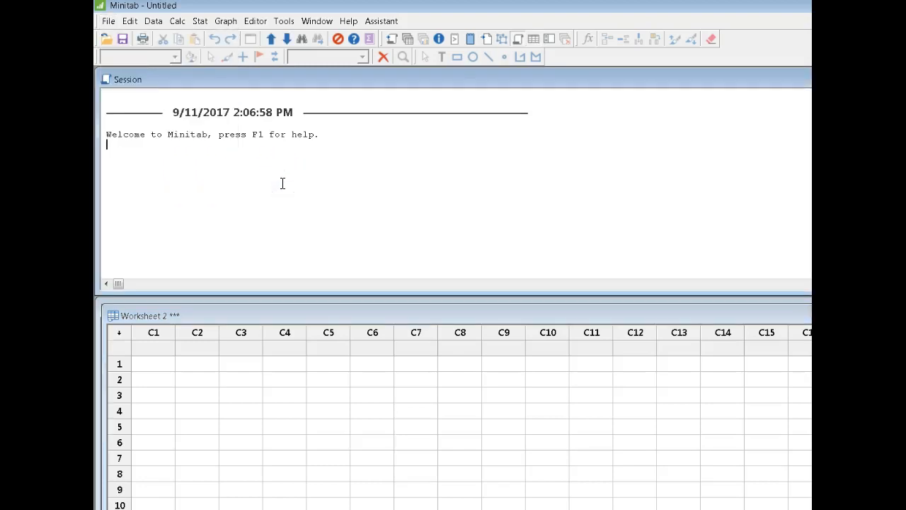
left_click(281, 202)
left_click(332, 169)
Step: Move the Worksheet 2 window down to uncover Worksheet 1, and return it to cover Worksheet 1
left_click_drag(340, 318, 335, 385)
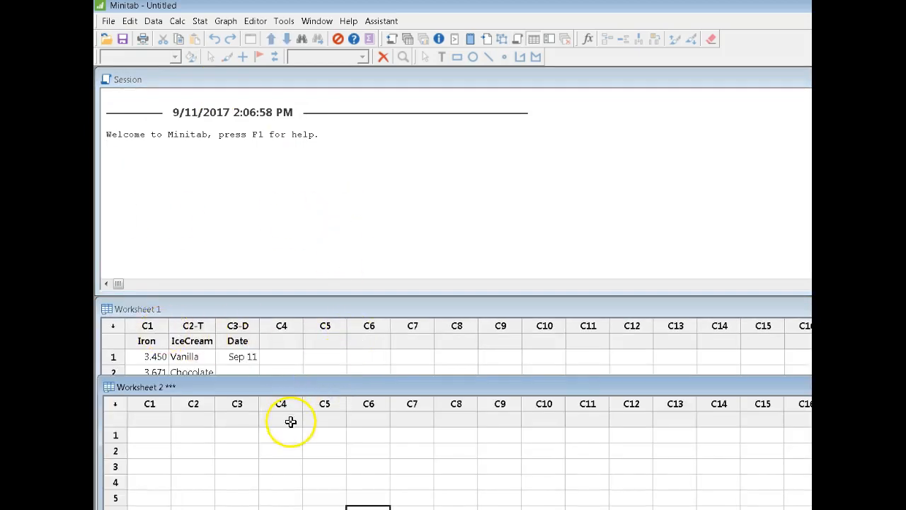
left_click(353, 435)
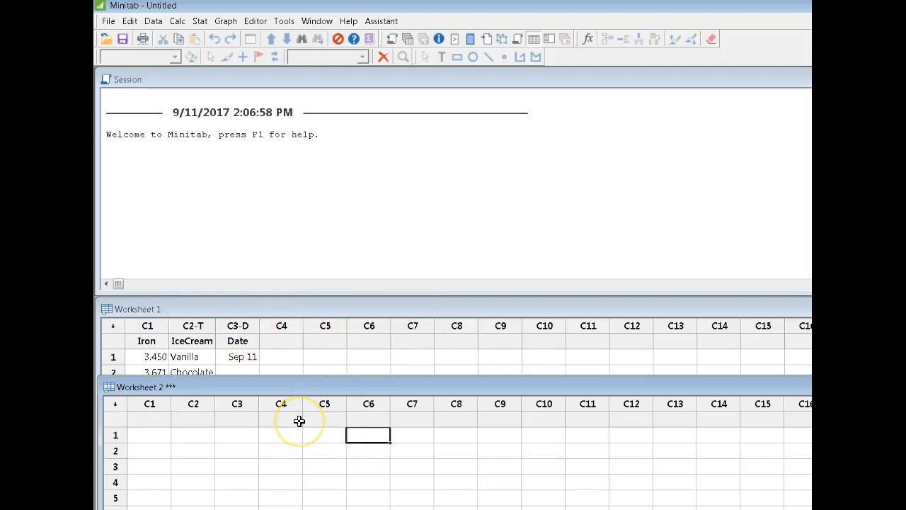
left_click(392, 151)
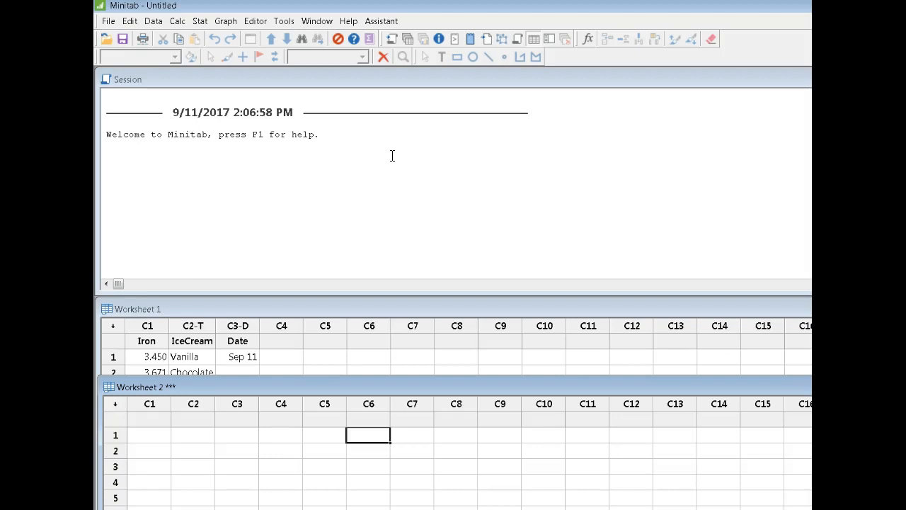
left_click_drag(441, 387, 442, 307)
left_click(409, 344)
left_click(260, 377)
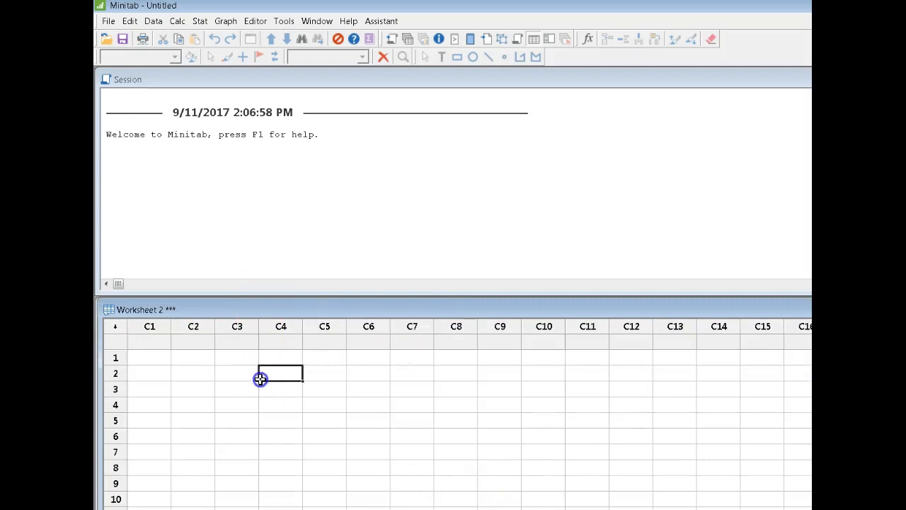
Step: Look through the file, edit and data commands, and view the Change Data Type settings without applying them
left_click(108, 22)
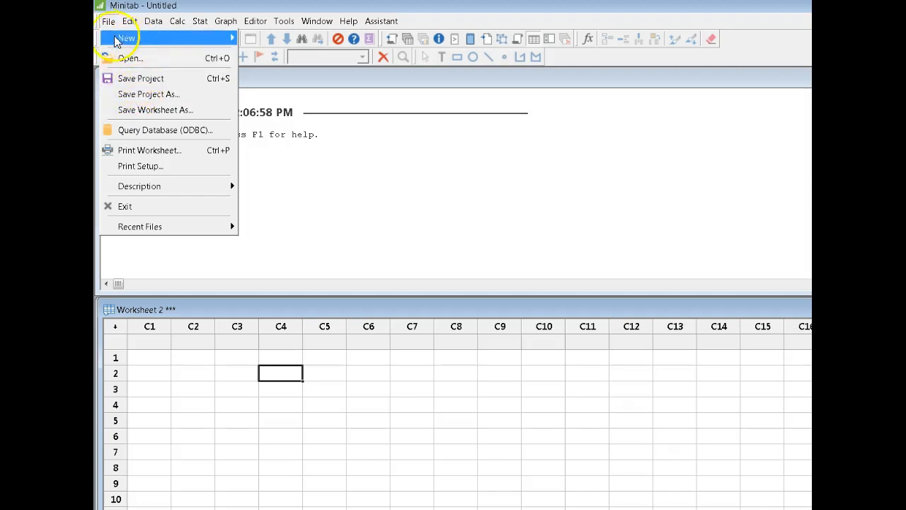
mouse_move(131, 27)
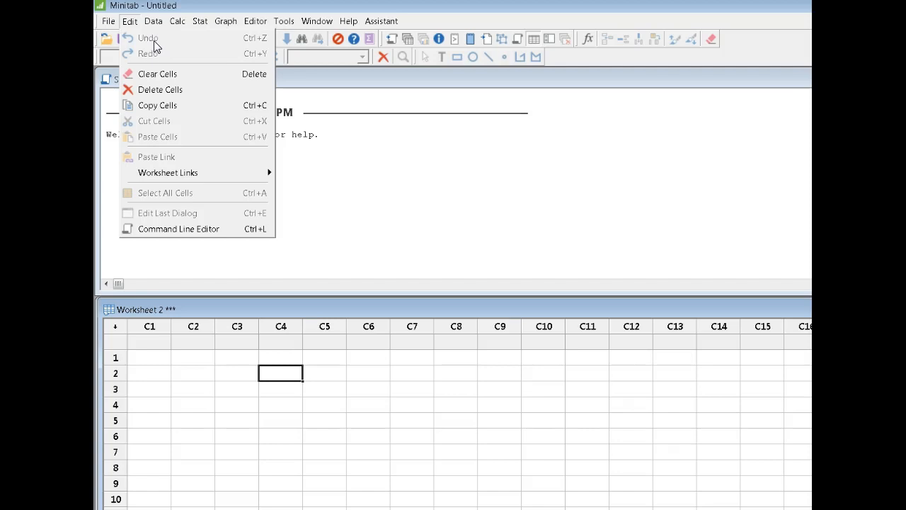
left_click(153, 22)
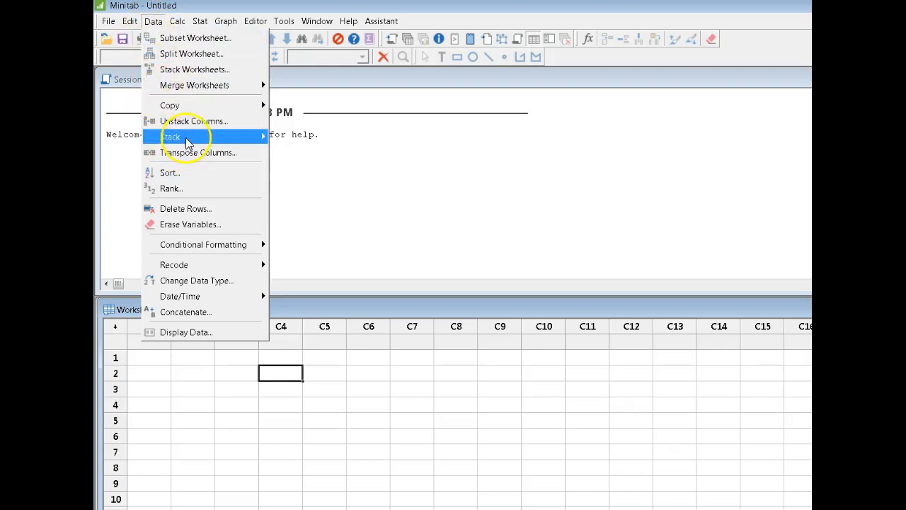
mouse_move(191, 140)
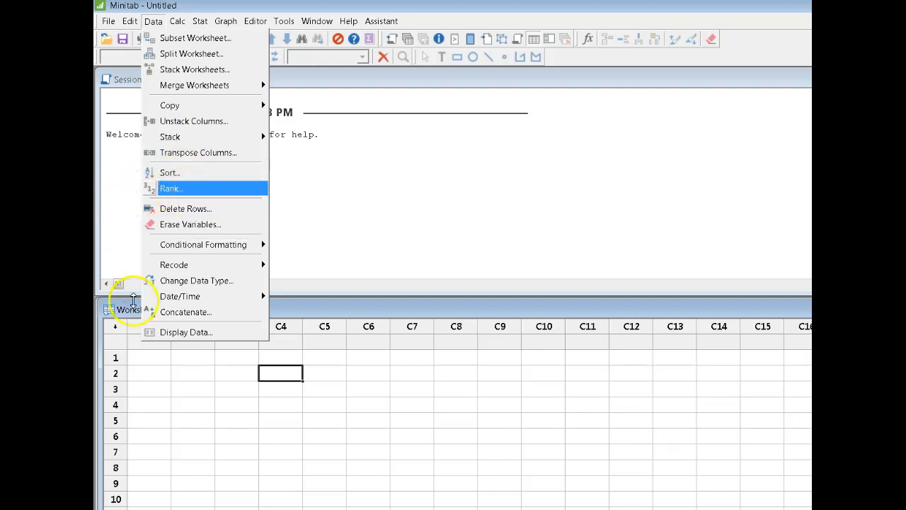
left_click(204, 283)
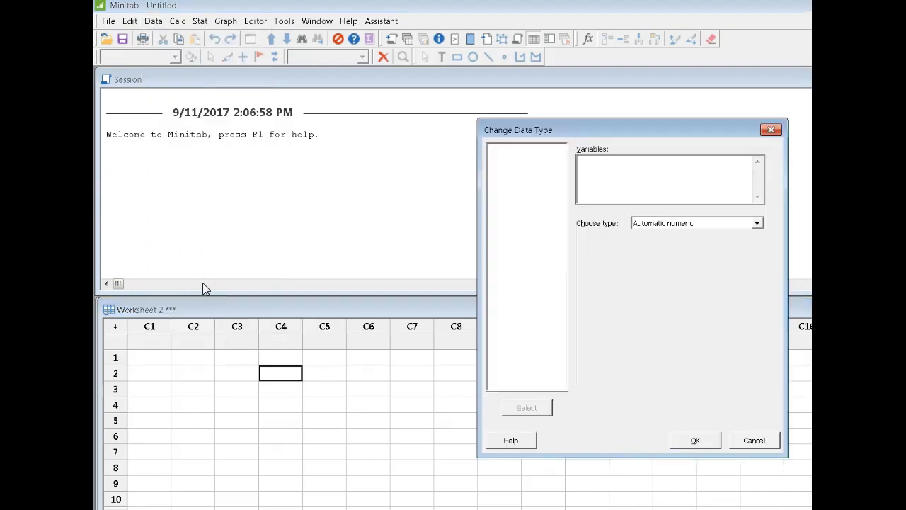
left_click(245, 276)
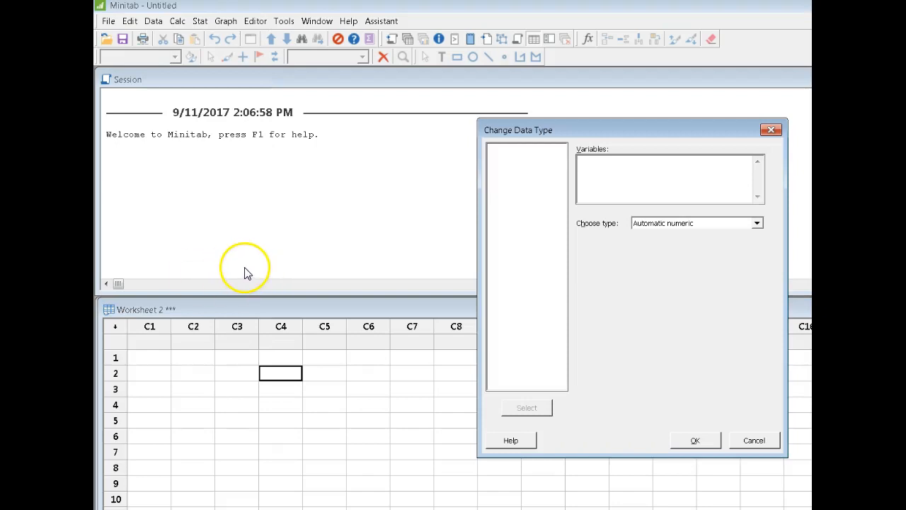
left_click(749, 442)
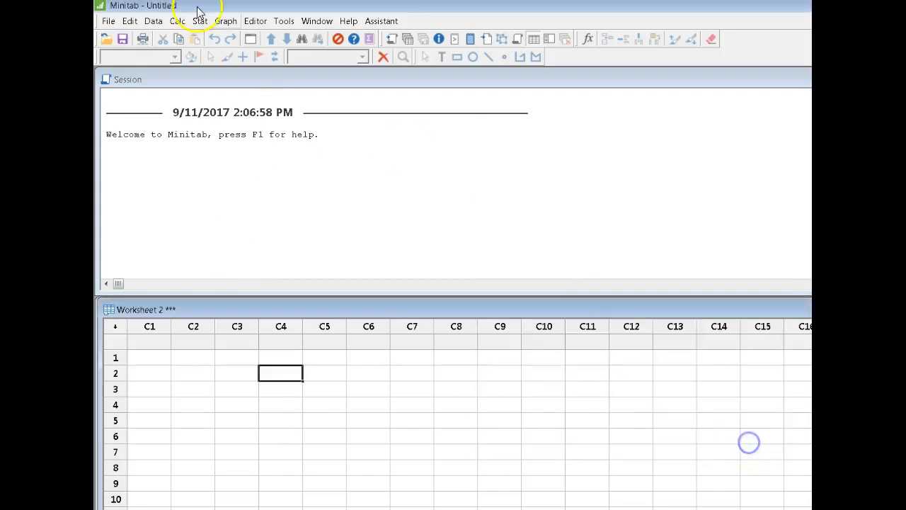
Step: View the Calculator's expression and function options, and close it without calculating anything
left_click(154, 21)
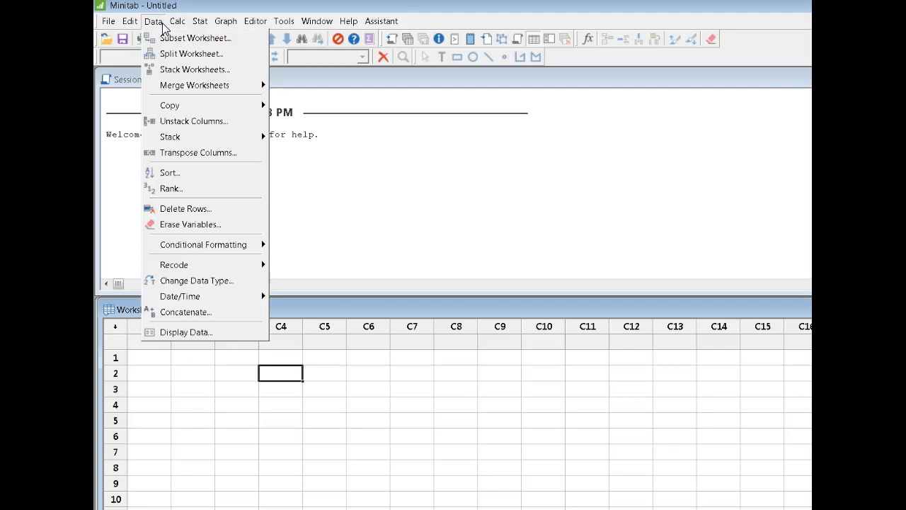
mouse_move(183, 24)
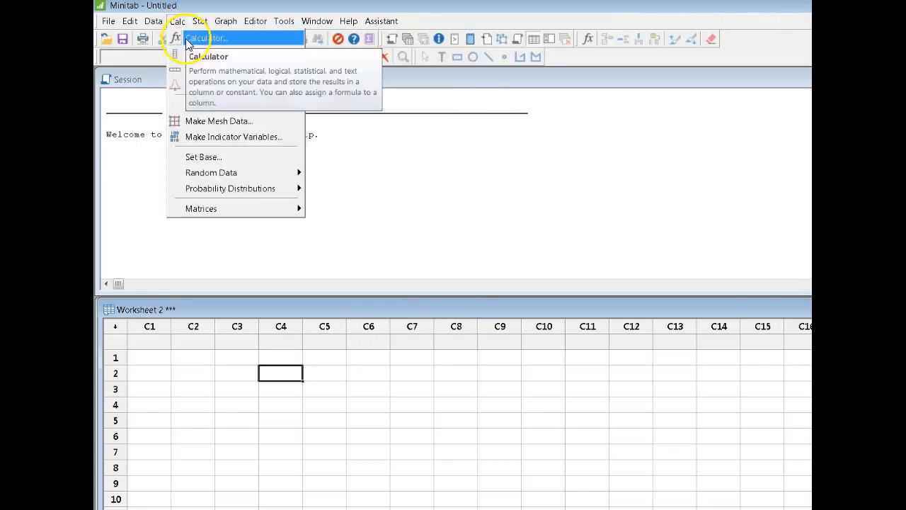
left_click(186, 36)
left_click_drag(627, 180, 549, 134)
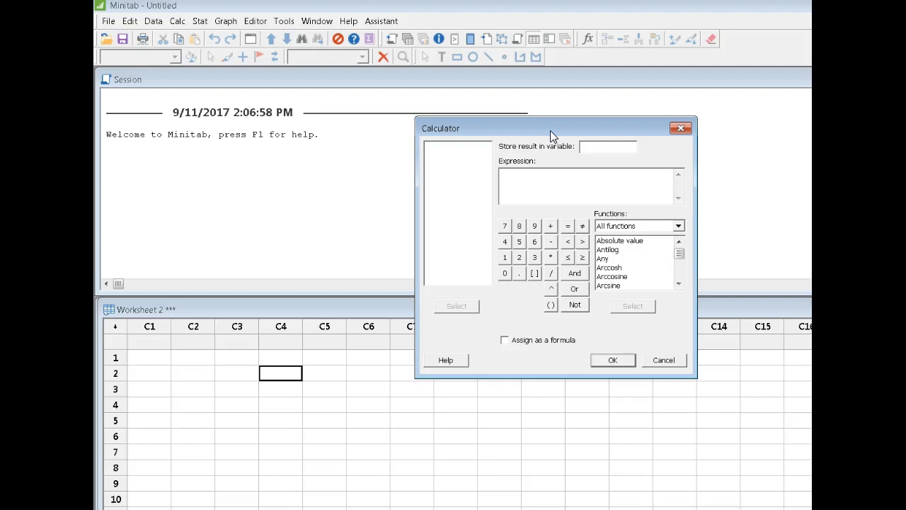
left_click(676, 360)
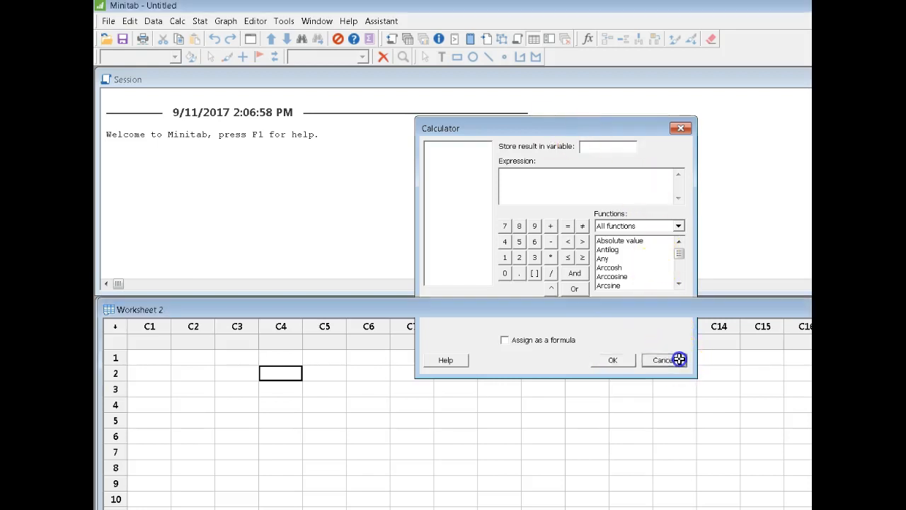
Step: Examine the calculation commands for generating random data and for working with probability distributions
left_click(181, 22)
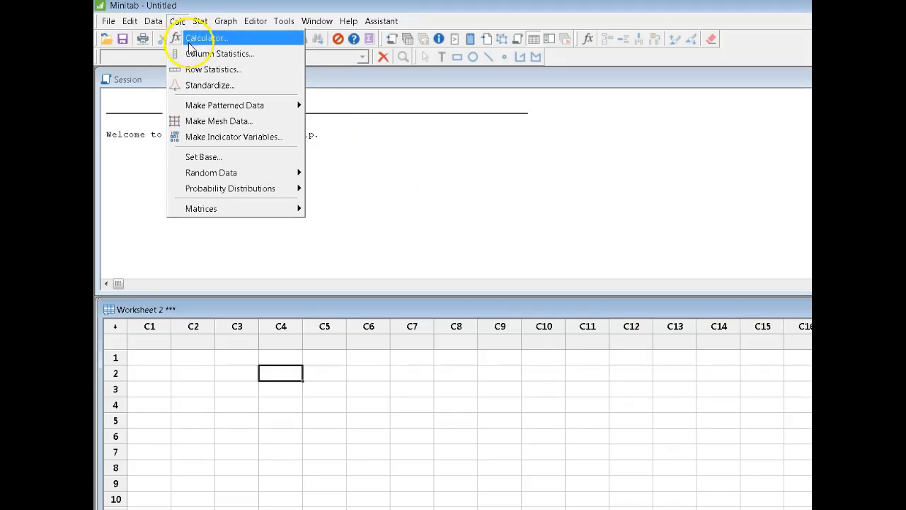
mouse_move(226, 175)
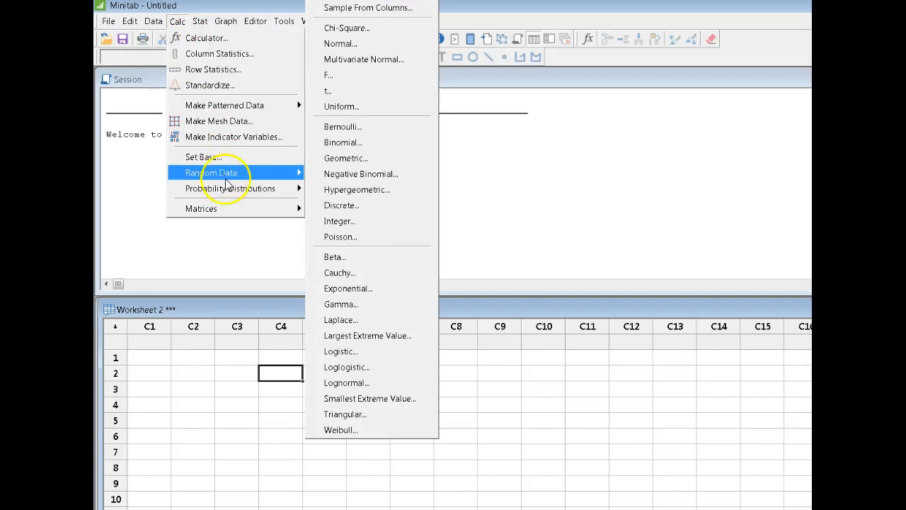
left_click(230, 190)
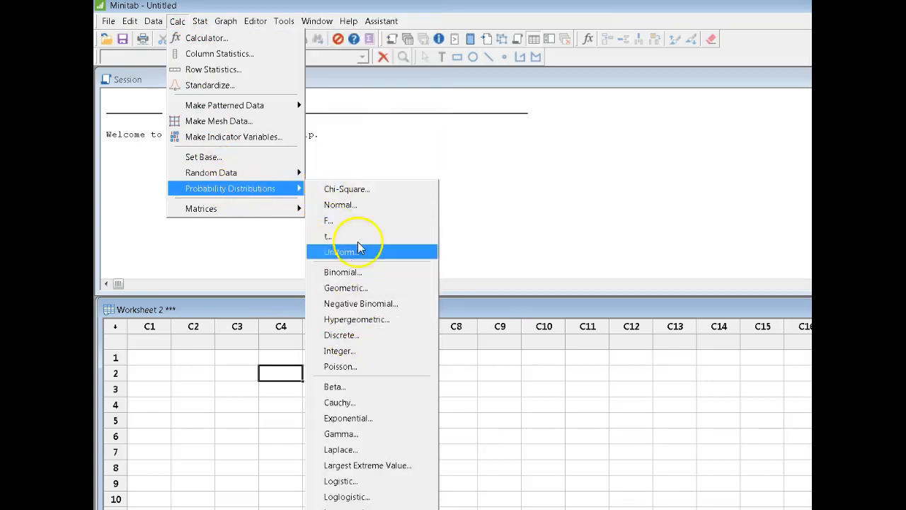
left_click(404, 157)
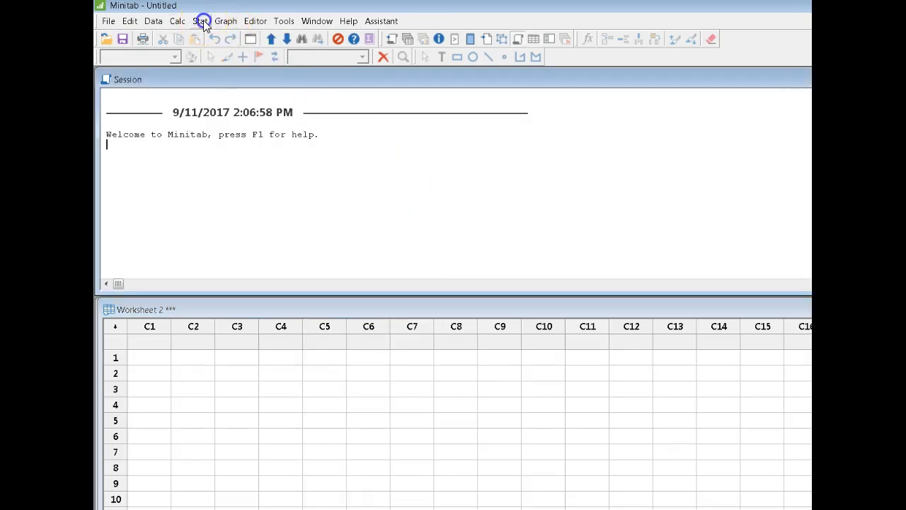
Step: Look through the statistics commands, including basic statistics, regression, quality tools and tables, and view the available graph types
left_click(201, 21)
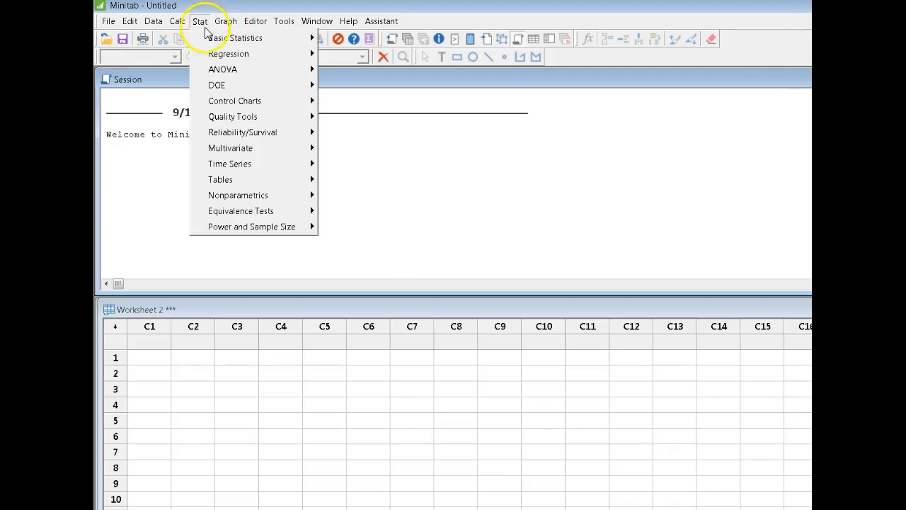
mouse_move(229, 36)
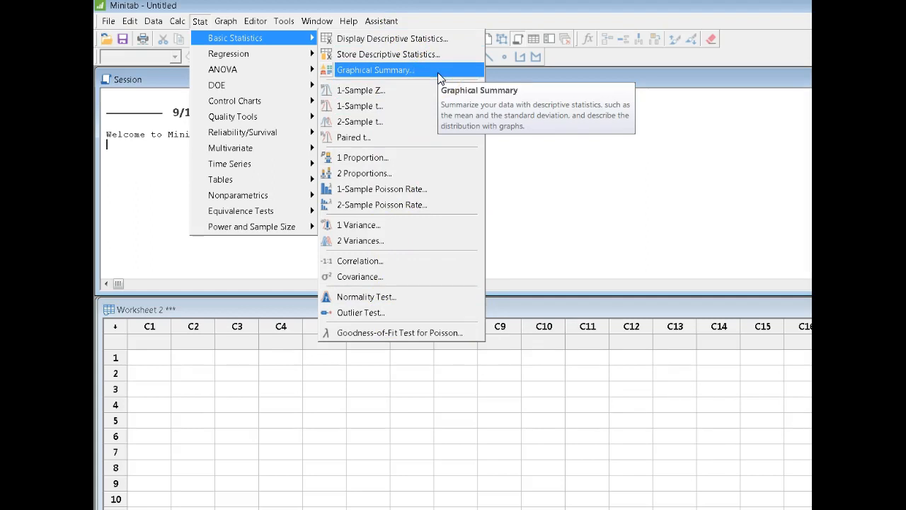
mouse_move(253, 54)
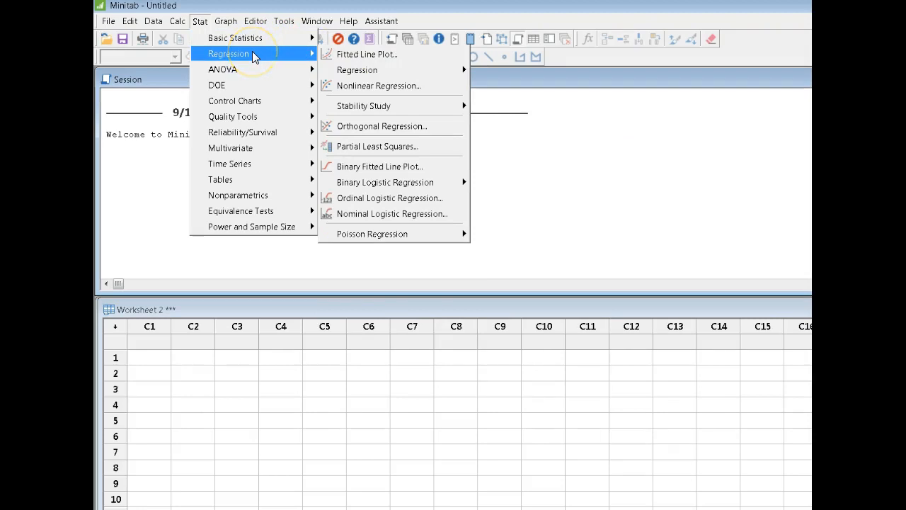
mouse_move(253, 74)
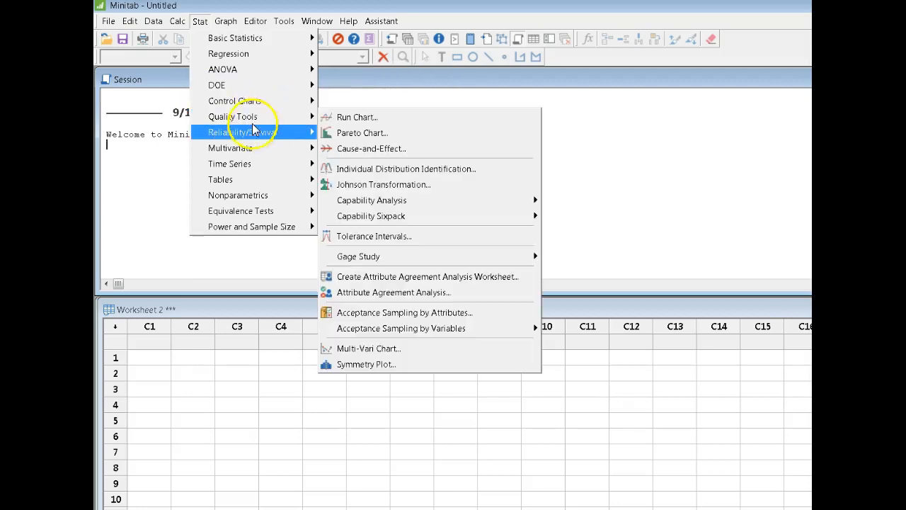
mouse_move(253, 179)
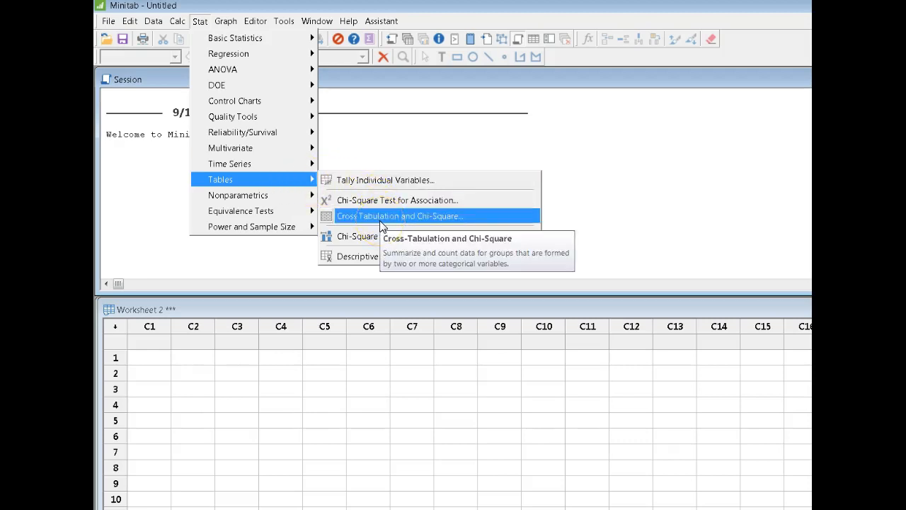
left_click(377, 139)
left_click(225, 21)
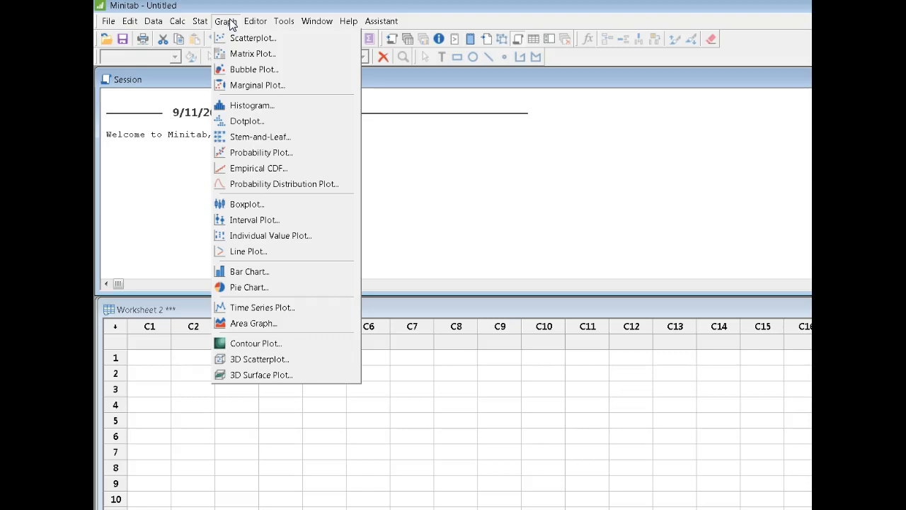
Step: Enable commands in the Session window to get a command prompt
left_click(256, 21)
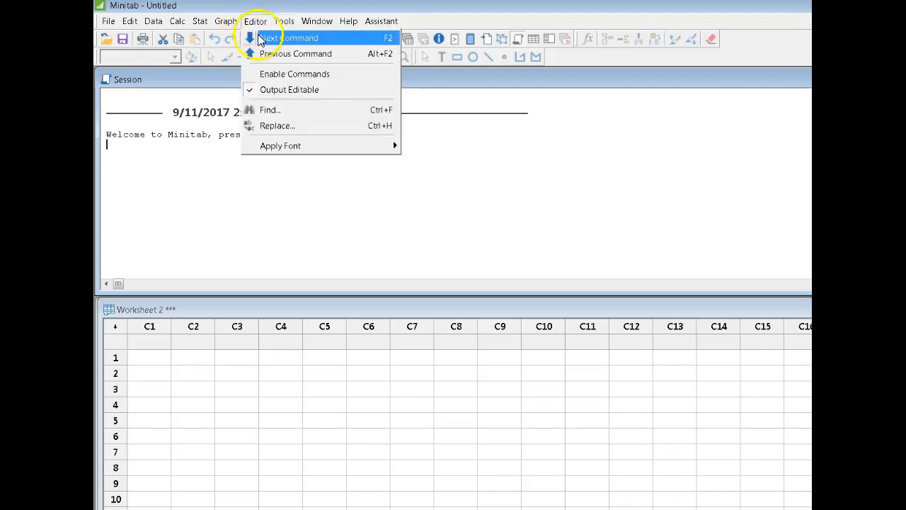
left_click(184, 162)
left_click(162, 97)
left_click(229, 123)
left_click(203, 109)
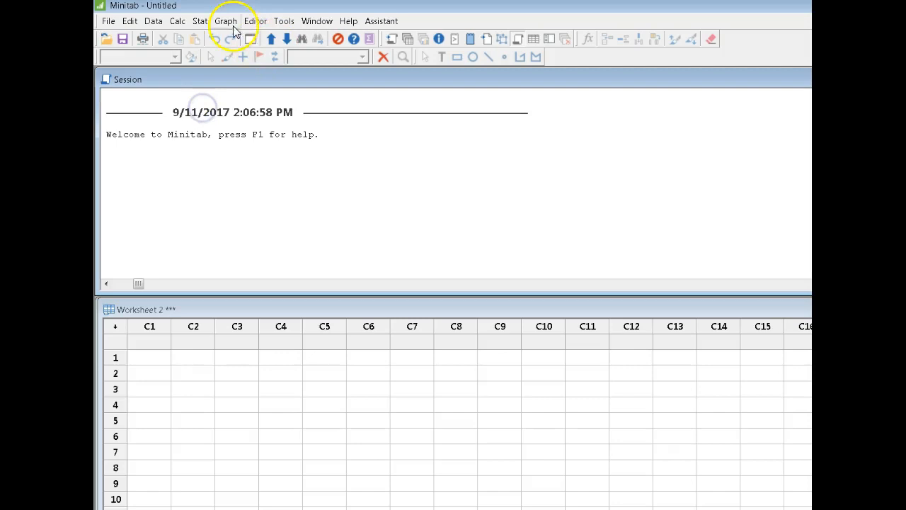
left_click(255, 21)
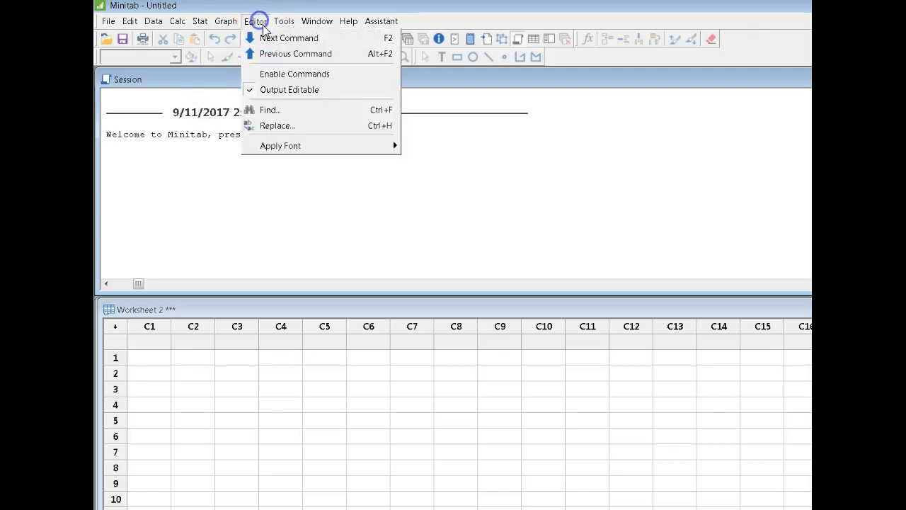
left_click(283, 75)
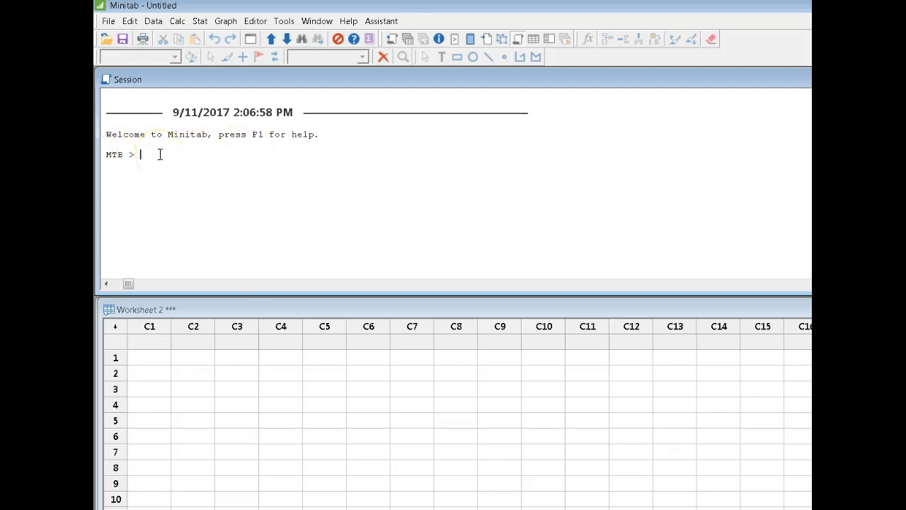
Step: Open the Microsoft Calculator from within Minitab, move it up over the Session window, and close it
left_click(284, 22)
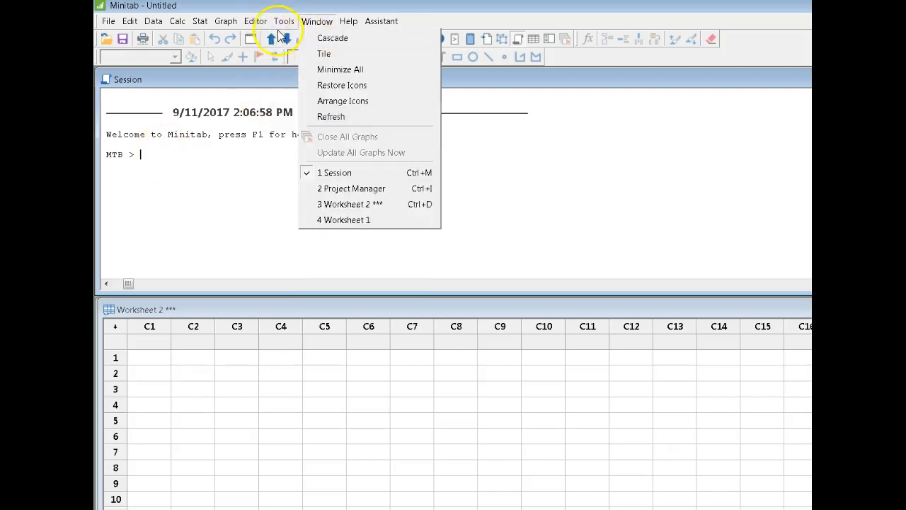
left_click(298, 60)
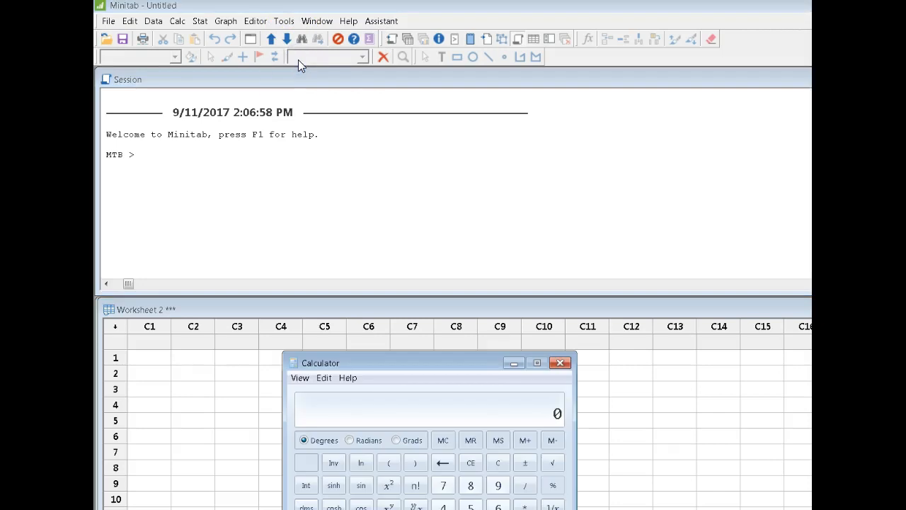
left_click_drag(458, 366, 420, 94)
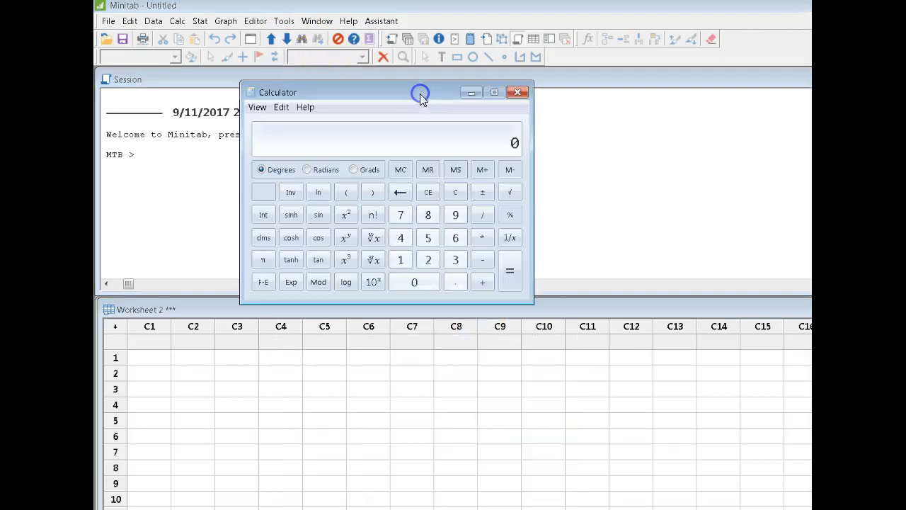
left_click(518, 92)
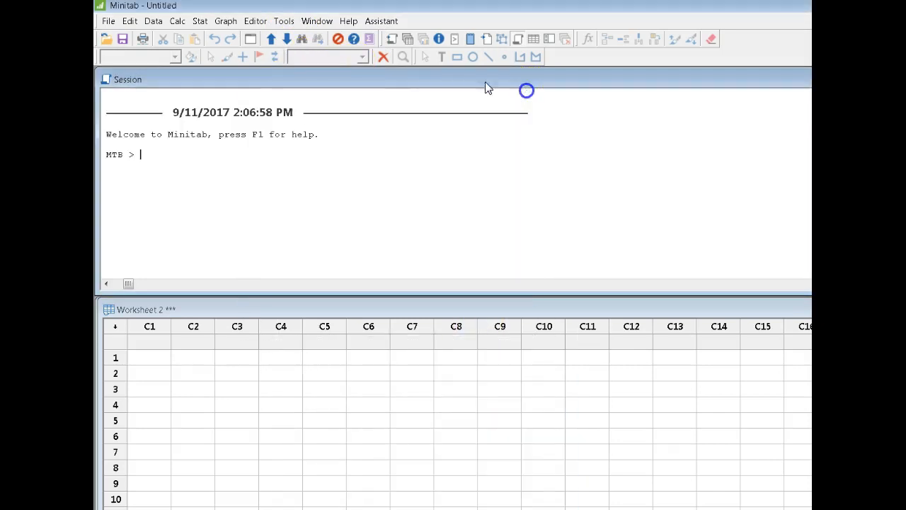
Step: Look through the tools, window arrangement, help and Assistant commands without running any of them
left_click(284, 21)
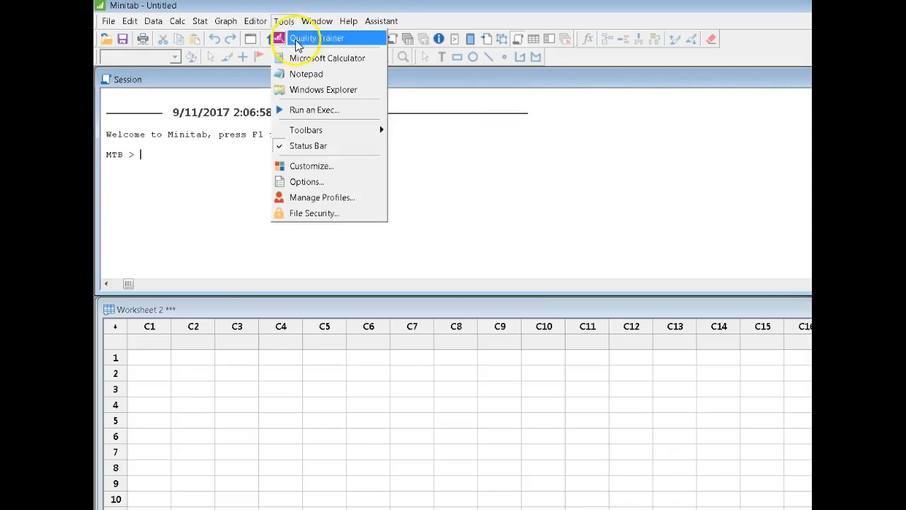
left_click(319, 23)
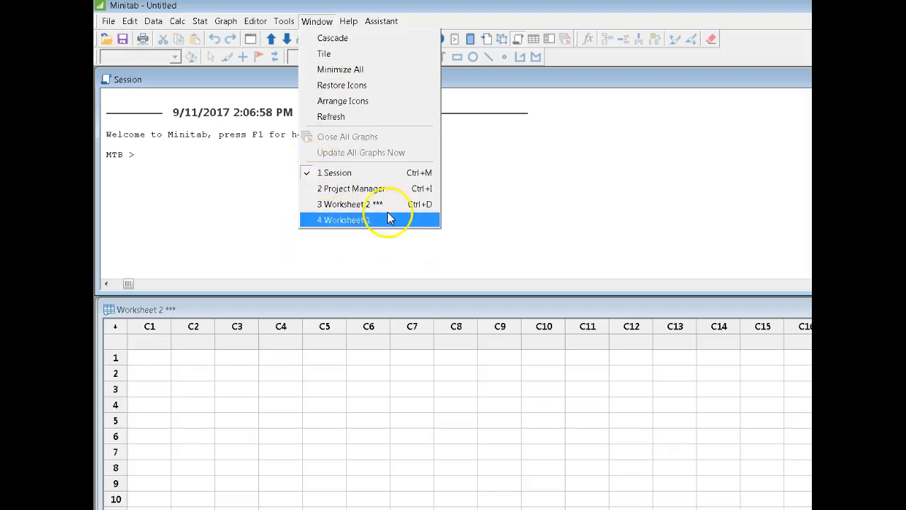
mouse_move(348, 22)
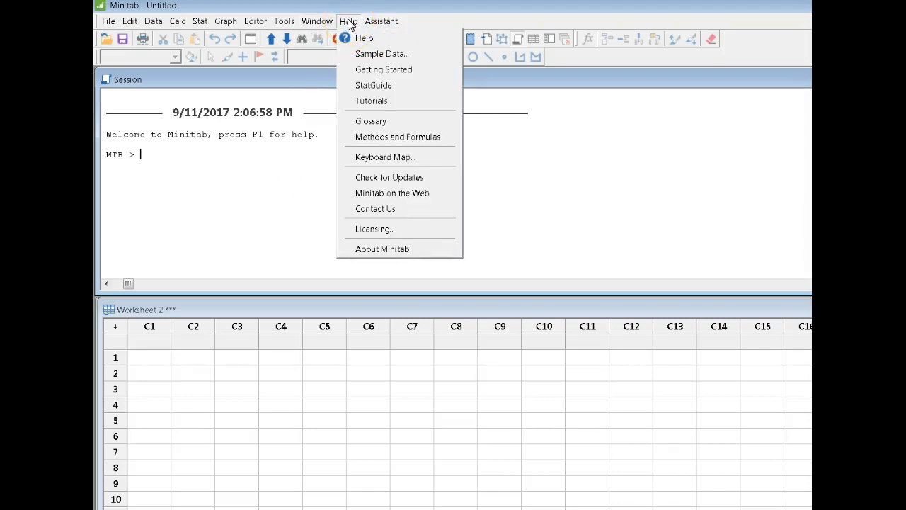
left_click(379, 20)
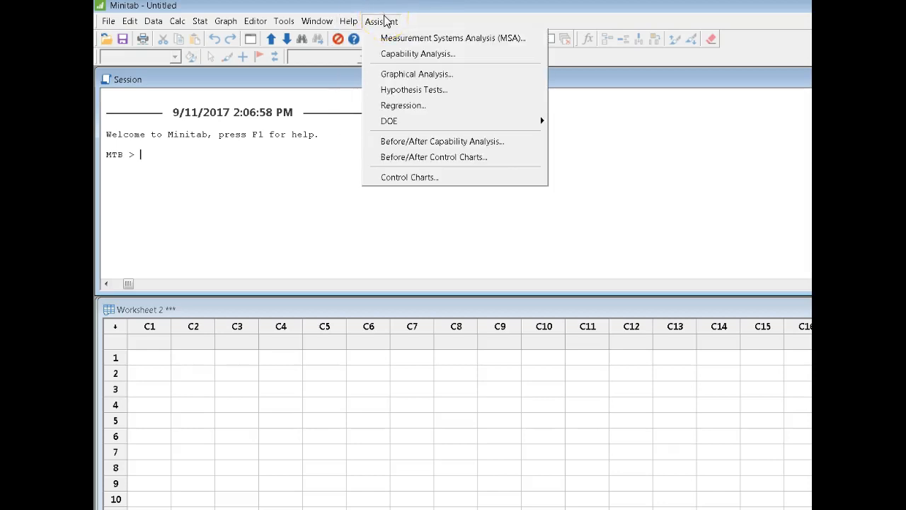
left_click(279, 206)
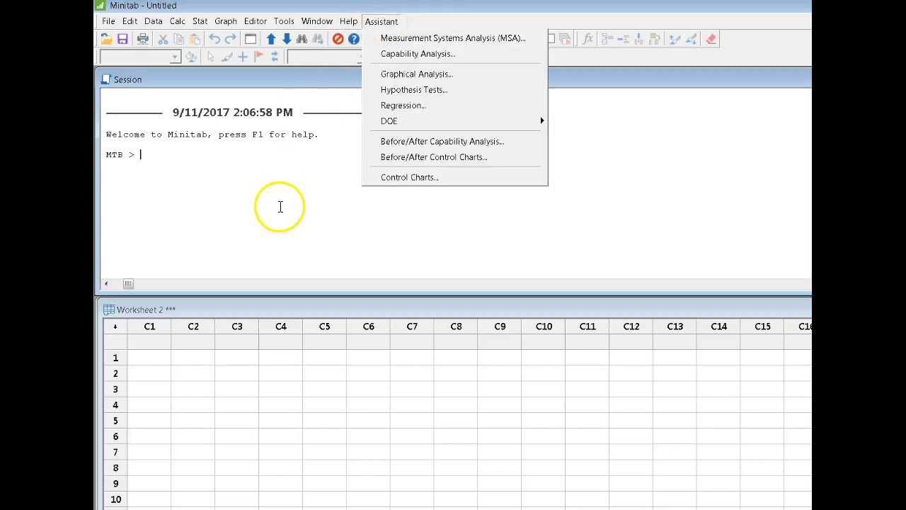
Step: Review the statistics, graph and calculation commands once more, and return to the Session window
left_click(201, 23)
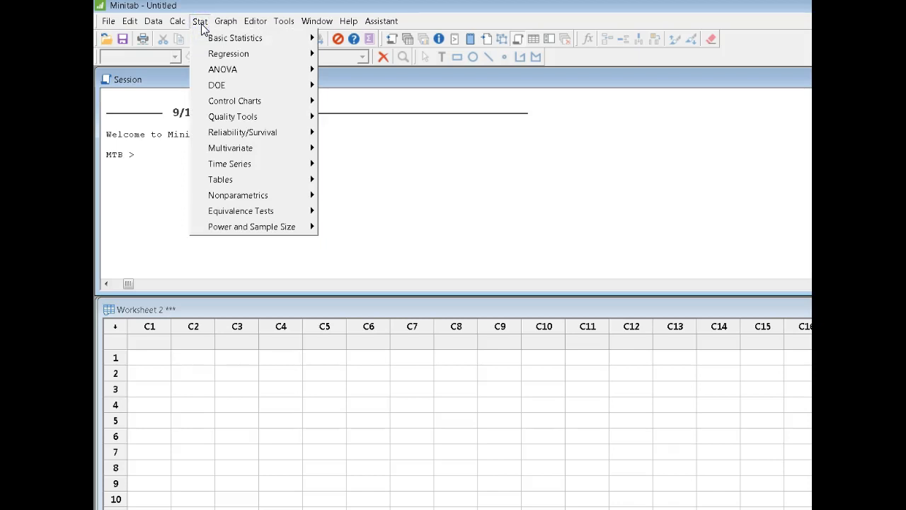
left_click(226, 22)
left_click(225, 22)
left_click(178, 22)
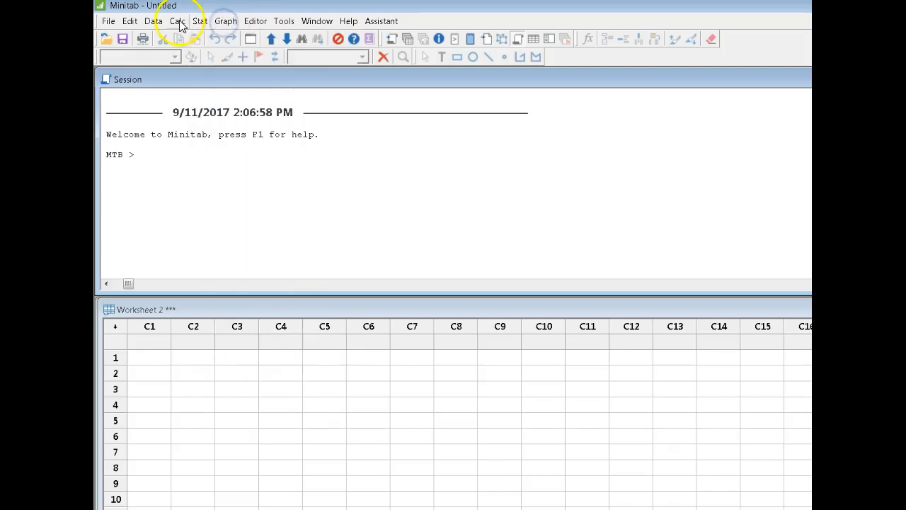
left_click(439, 152)
left_click(220, 158)
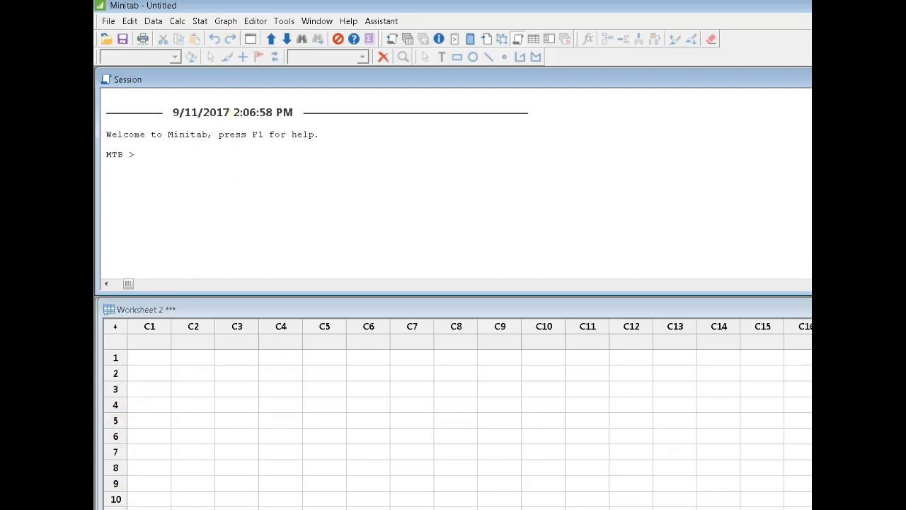